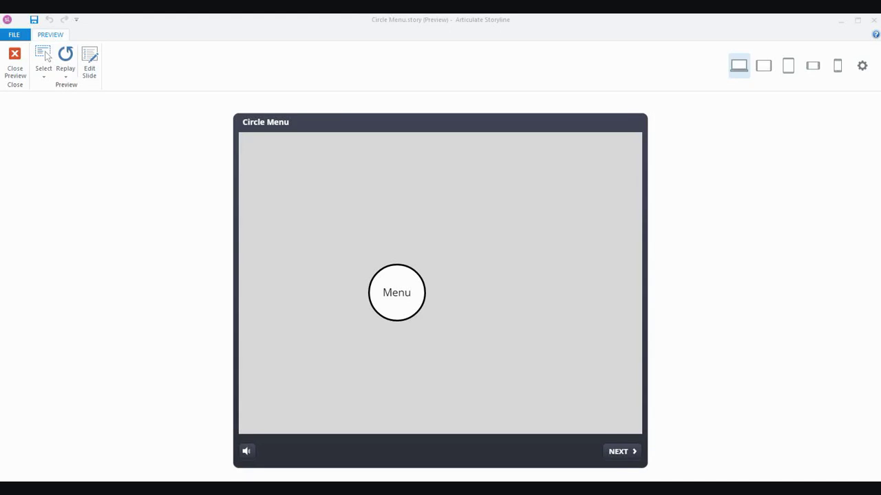
# Step: In the preview, repeatedly open and close the circle menu to test circles 1, 2 and 3
pyautogui.click(398, 316)
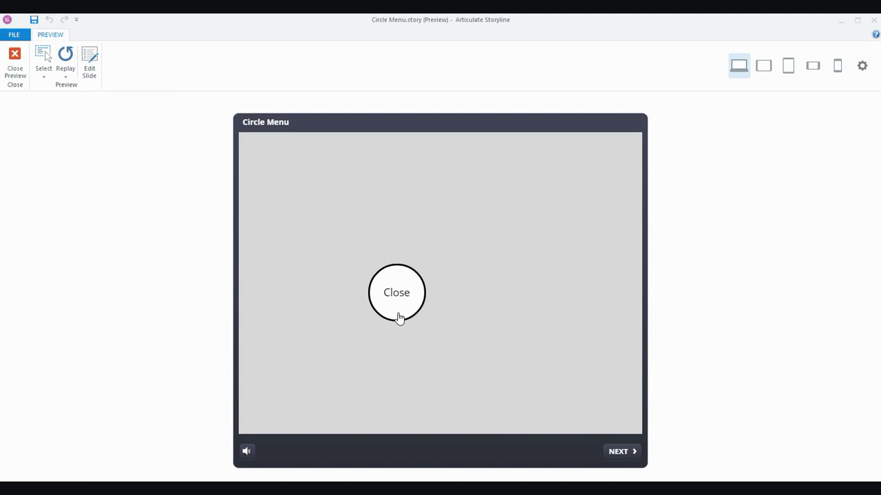
pyautogui.click(399, 310)
pyautogui.click(390, 295)
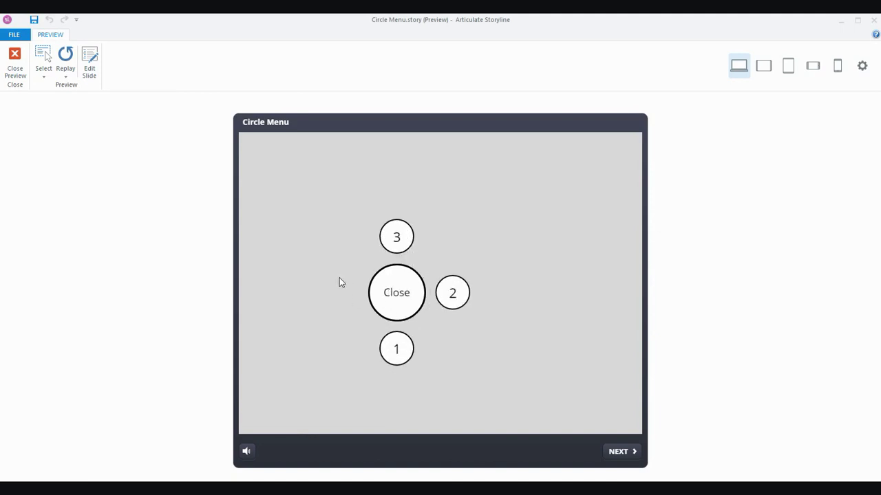
pyautogui.click(390, 294)
pyautogui.click(404, 285)
pyautogui.click(403, 285)
pyautogui.click(403, 285)
pyautogui.click(388, 309)
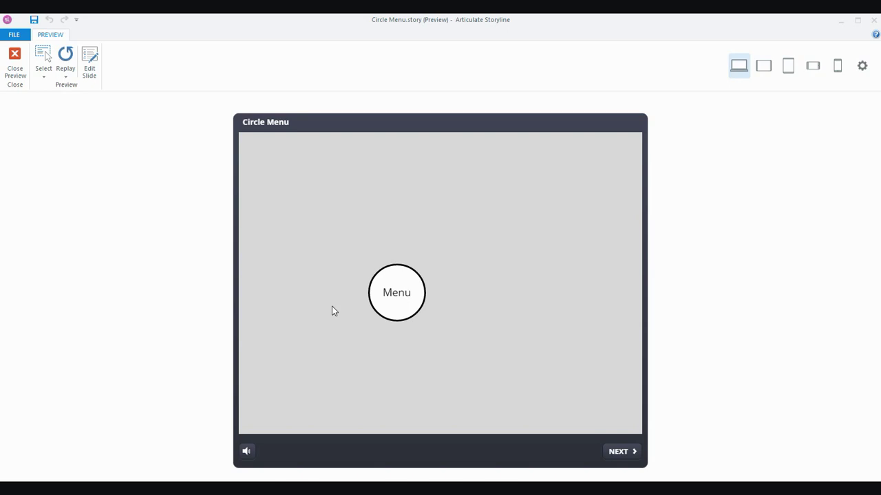
pyautogui.click(402, 282)
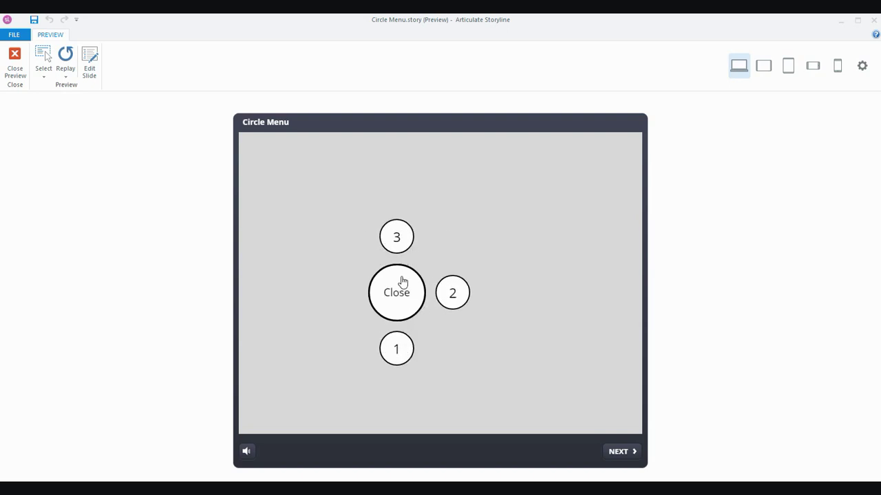
pyautogui.click(403, 282)
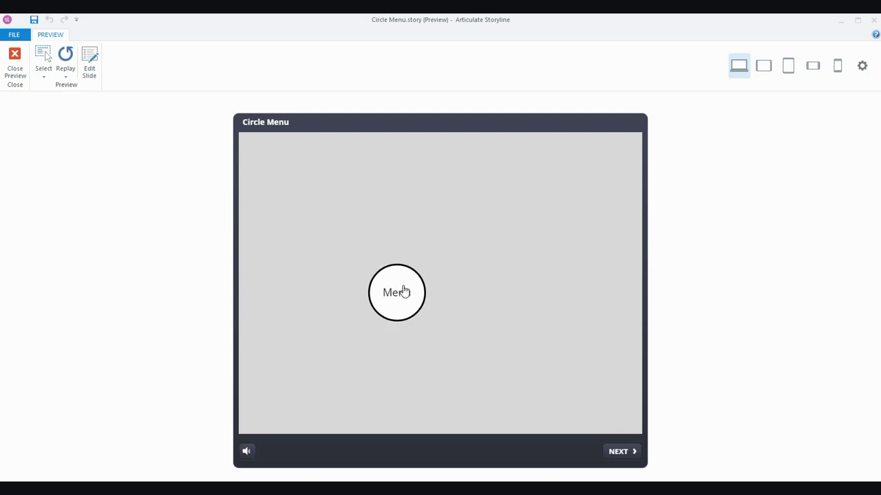
pyautogui.click(403, 291)
pyautogui.click(389, 286)
pyautogui.click(400, 282)
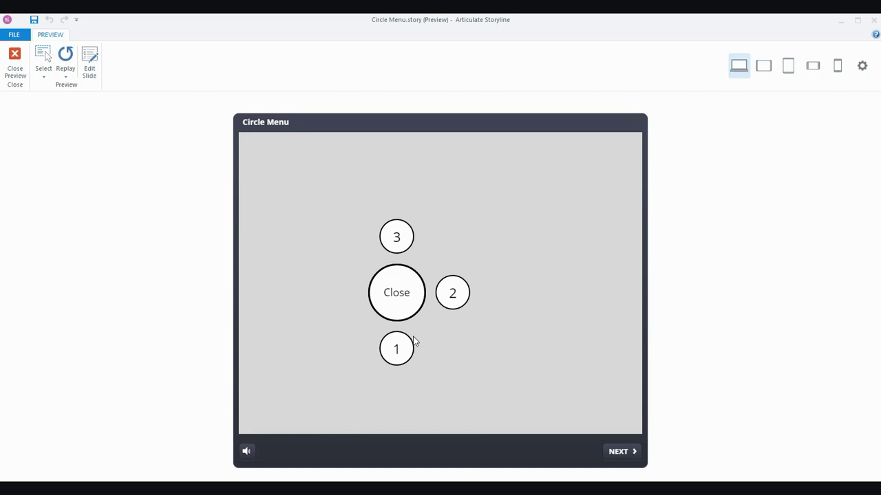
pyautogui.click(399, 305)
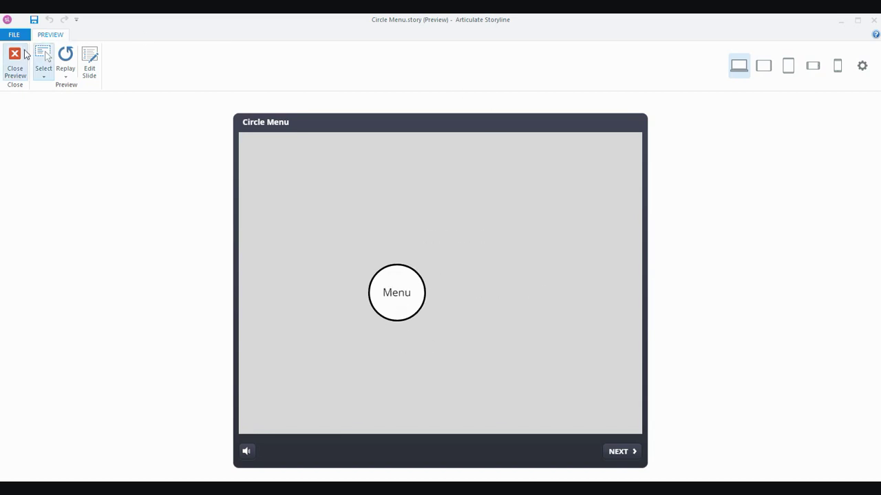
# Step: Exit the preview and check that the Close circle on Menu items sits over Menu at 232, 236 px
pyautogui.click(19, 58)
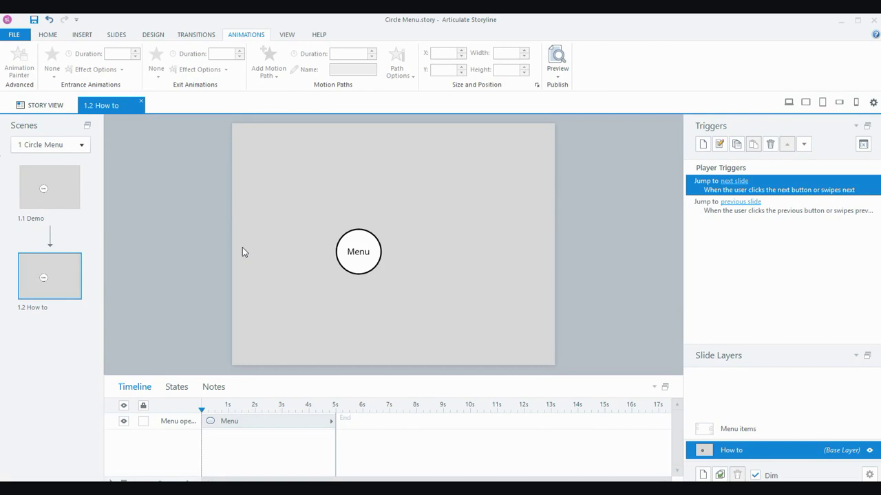
pyautogui.click(370, 269)
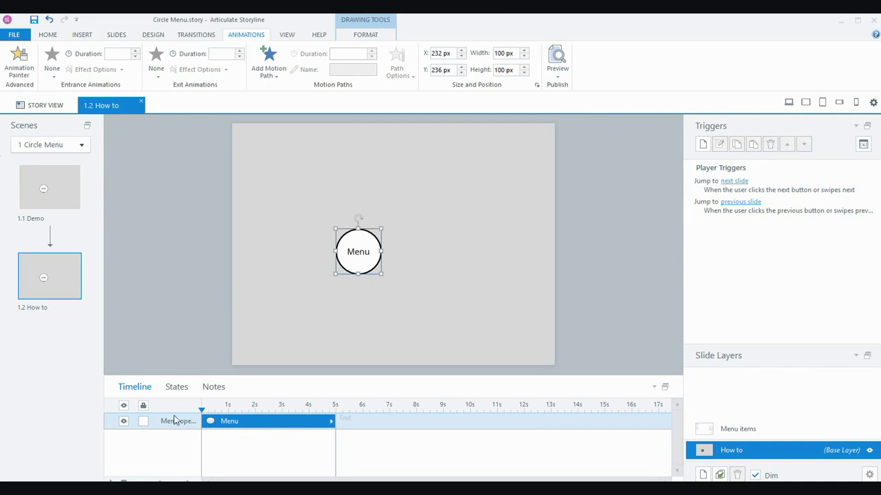
pyautogui.click(768, 430)
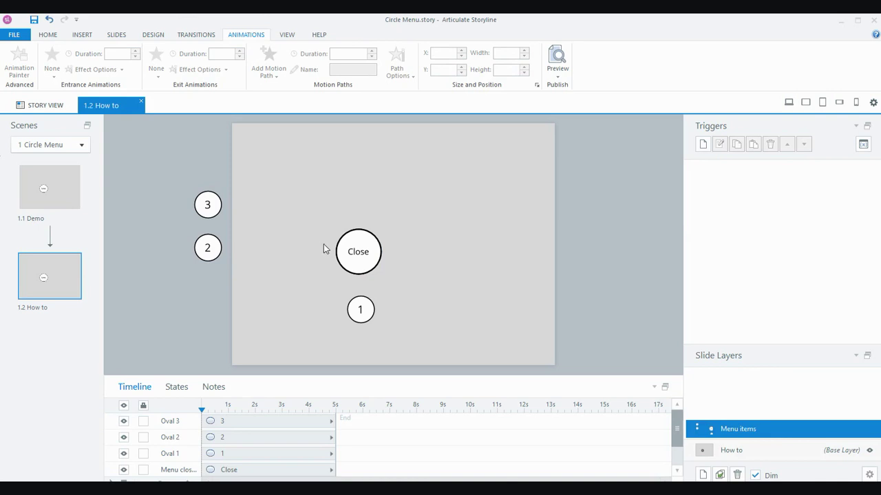
pyautogui.moveTo(368, 260); pyautogui.dragTo(340, 248)
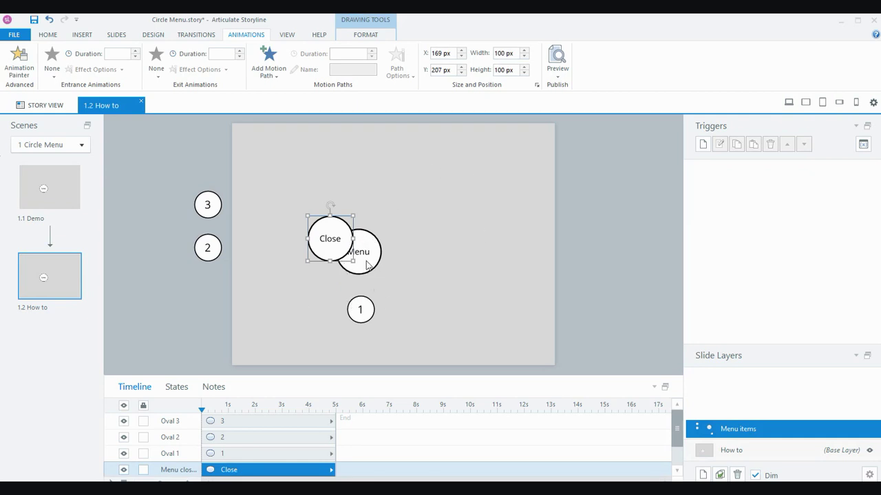
pyautogui.moveTo(342, 255); pyautogui.dragTo(370, 265)
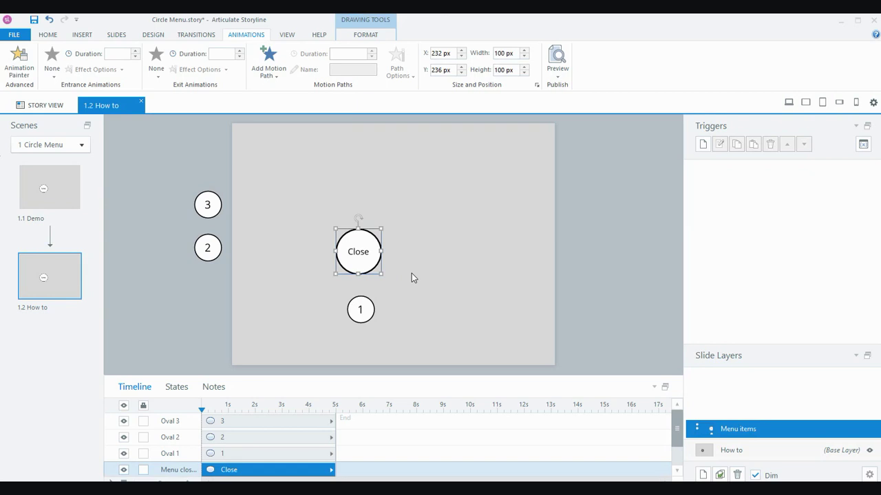
# Step: Give the base-layer Menu circle a Show layer Menu items trigger when the user clicks it
pyautogui.click(740, 450)
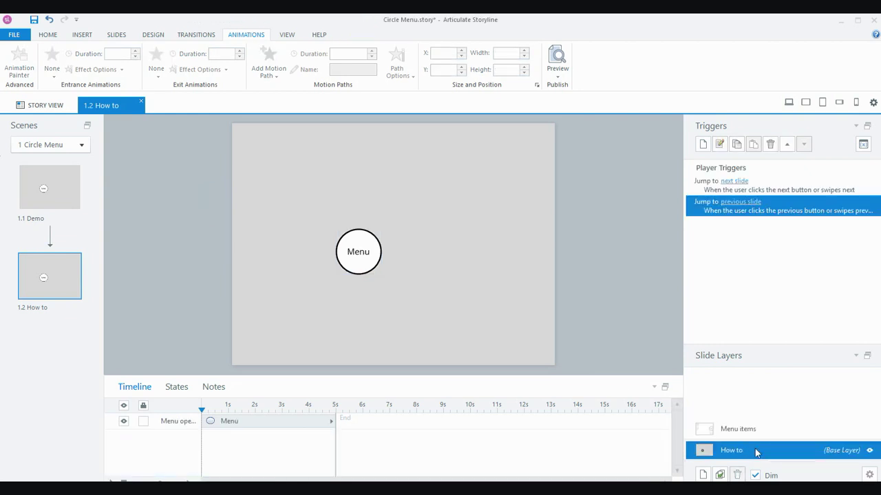
pyautogui.click(377, 258)
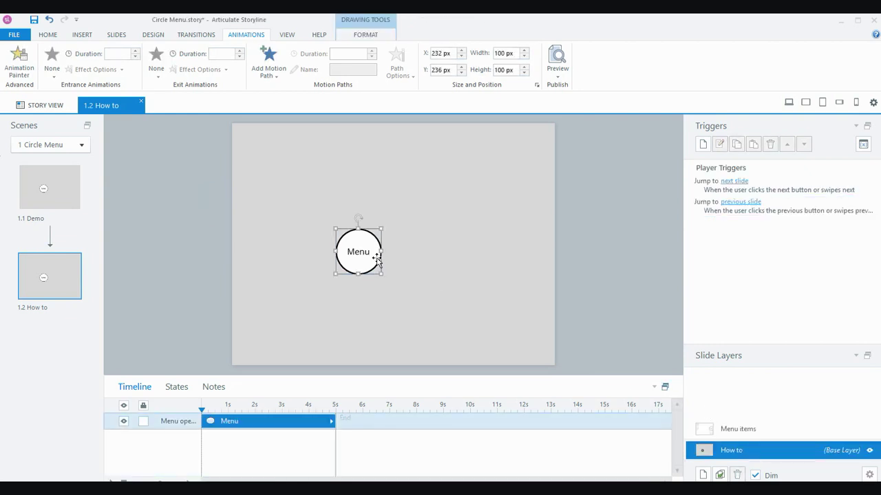
pyautogui.click(702, 144)
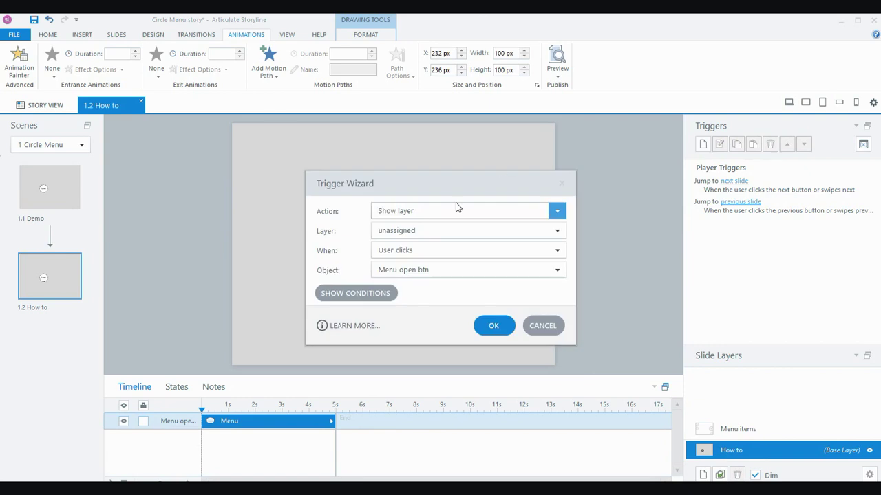
pyautogui.click(442, 234)
pyautogui.click(442, 260)
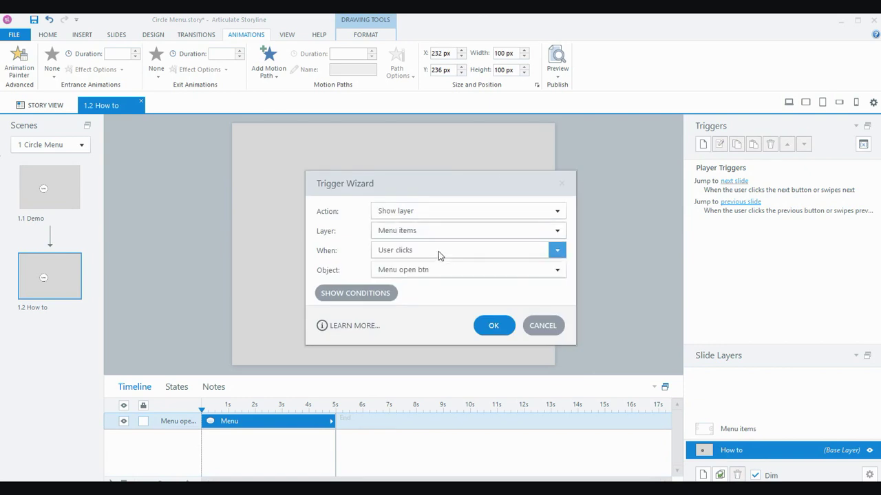
pyautogui.click(434, 274)
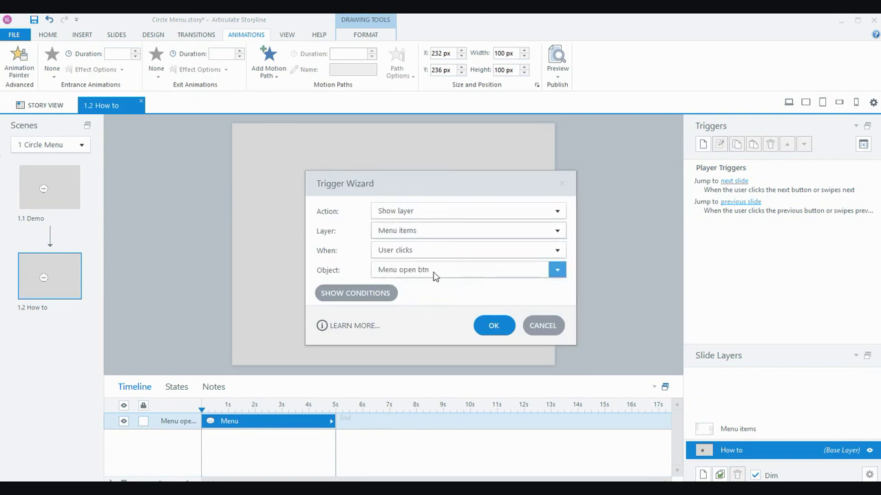
pyautogui.click(498, 327)
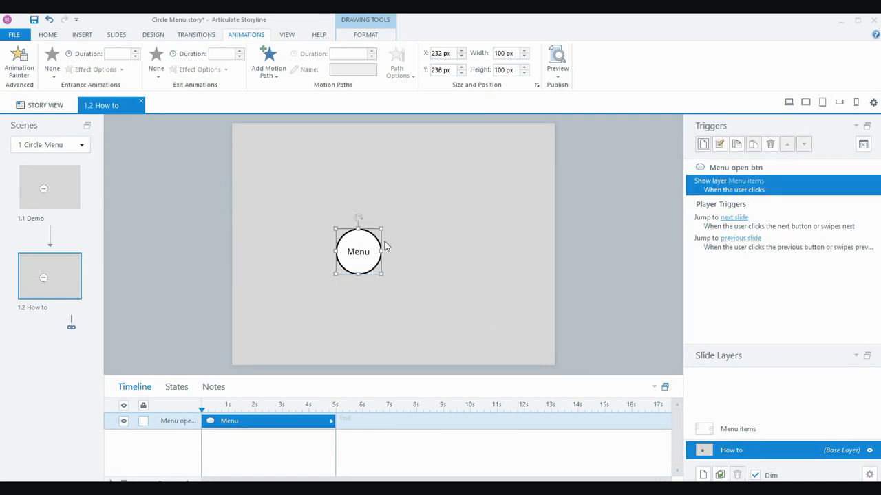
pyautogui.click(342, 242)
pyautogui.click(747, 431)
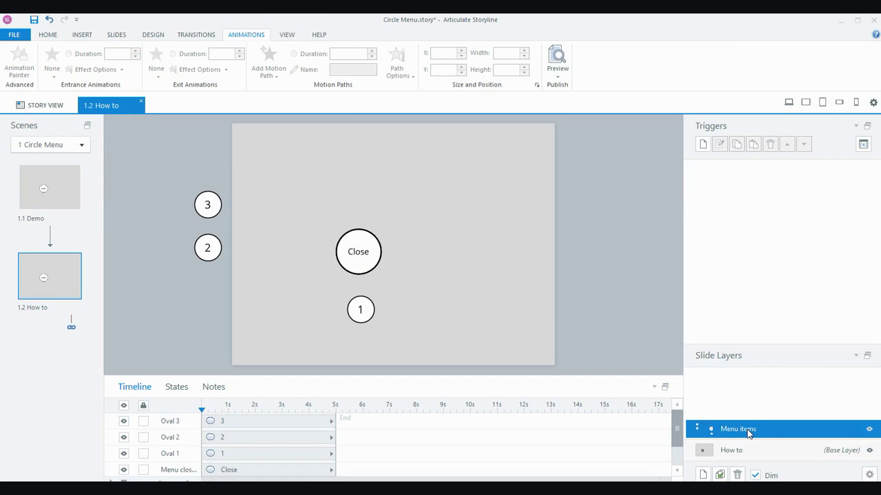
pyautogui.click(374, 310)
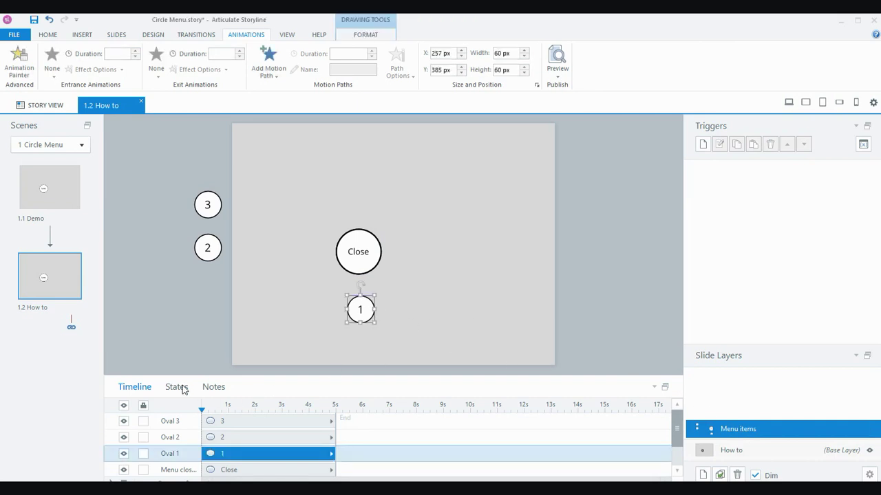
pyautogui.click(176, 387)
pyautogui.click(198, 446)
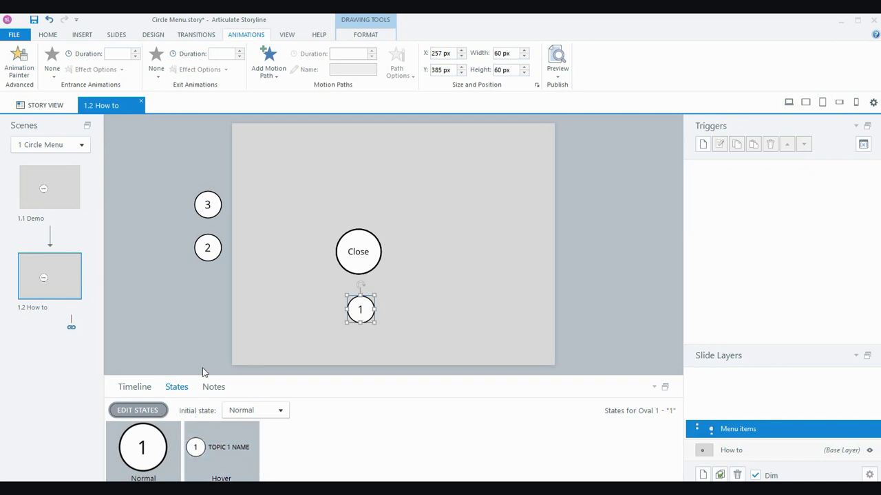
pyautogui.click(151, 413)
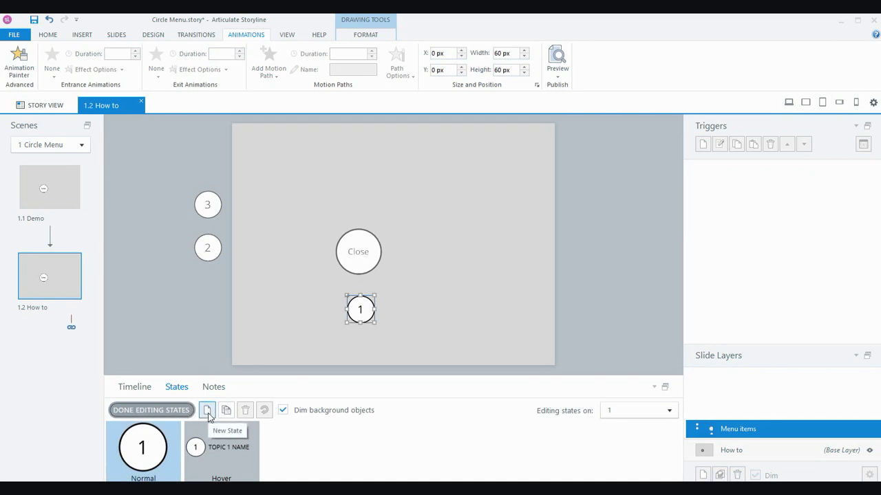
pyautogui.click(169, 414)
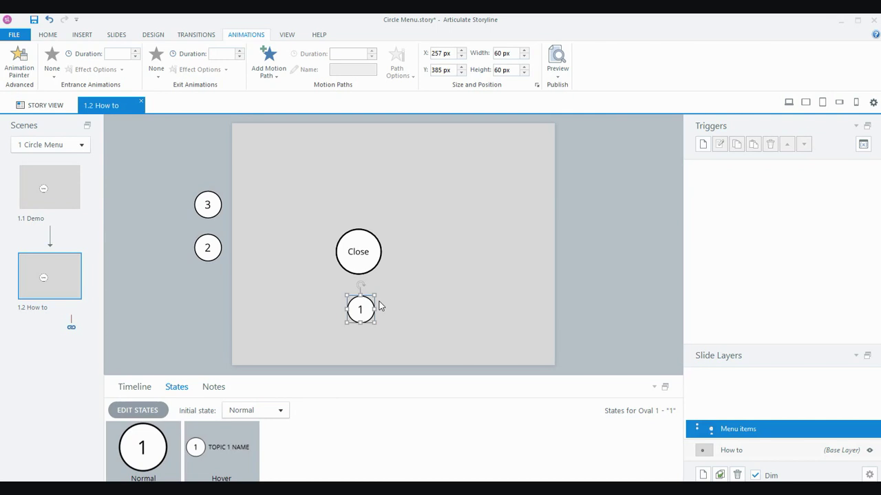
pyautogui.click(151, 386)
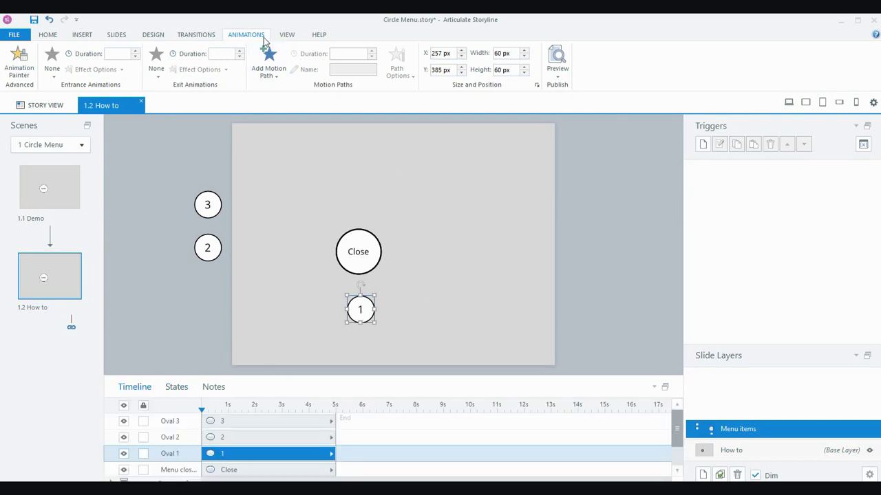
# Step: Add a Lines motion path to circle 1 and move the circle up under the Close circle
pyautogui.click(267, 73)
pyautogui.click(273, 104)
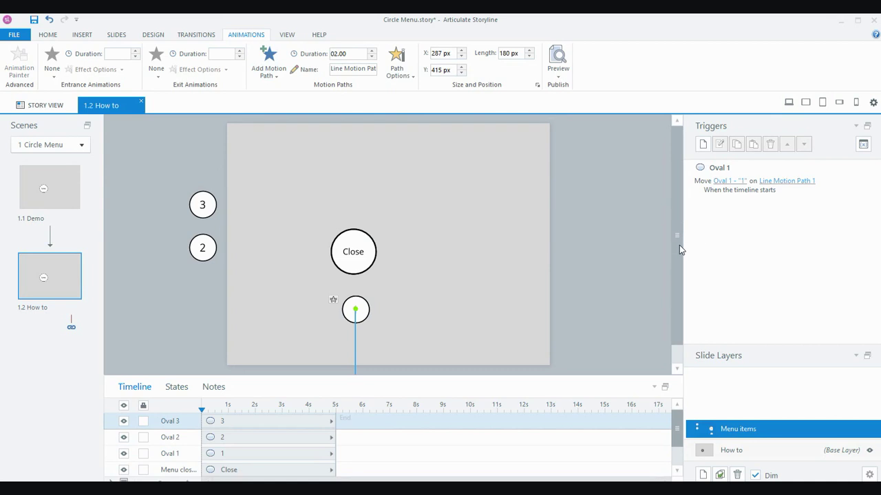
pyautogui.moveTo(679, 248); pyautogui.dragTo(675, 276)
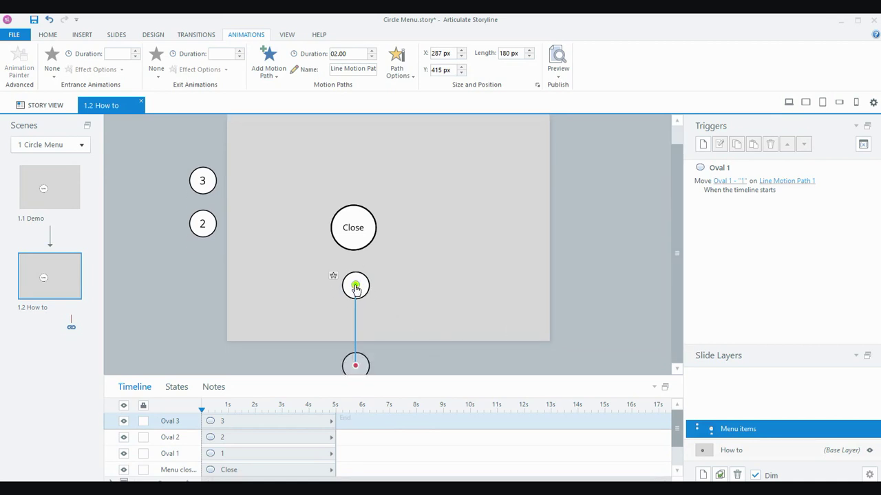
pyautogui.moveTo(362, 286); pyautogui.dragTo(364, 229)
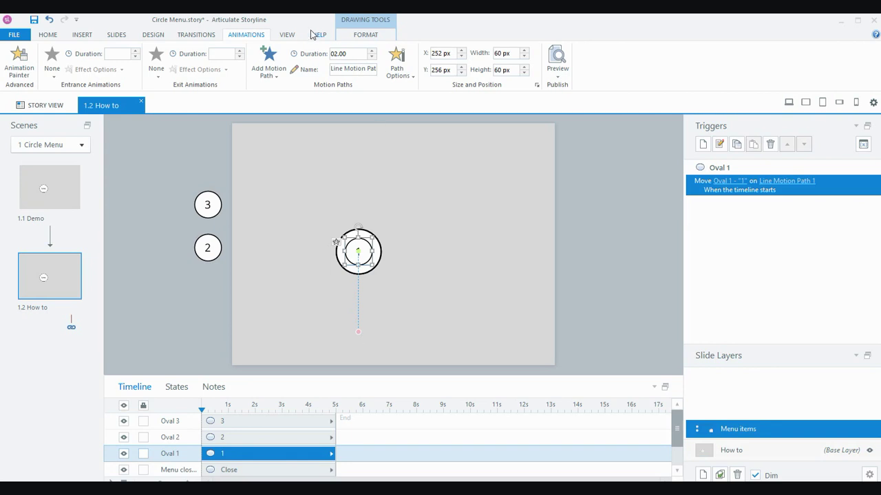
# Step: Set circle 1's motion path to 100 px long with a 0.50-second duration
pyautogui.click(358, 336)
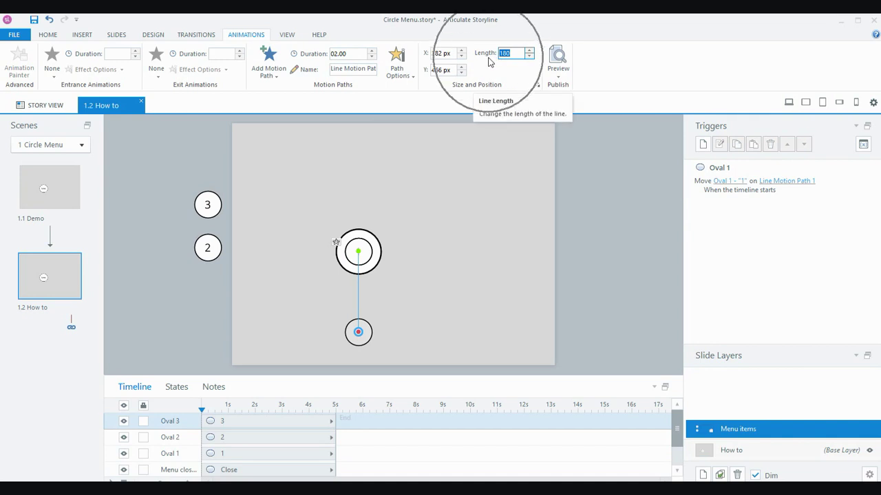
pyautogui.write('100')
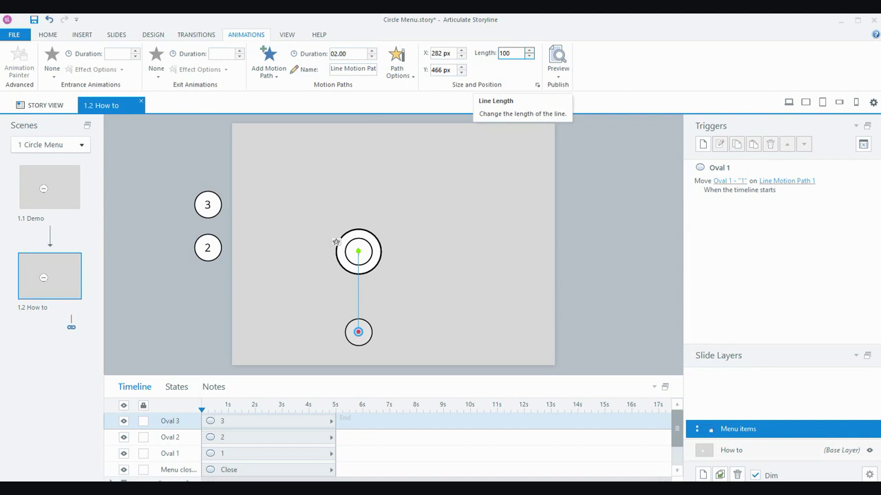
pyautogui.press('Return')
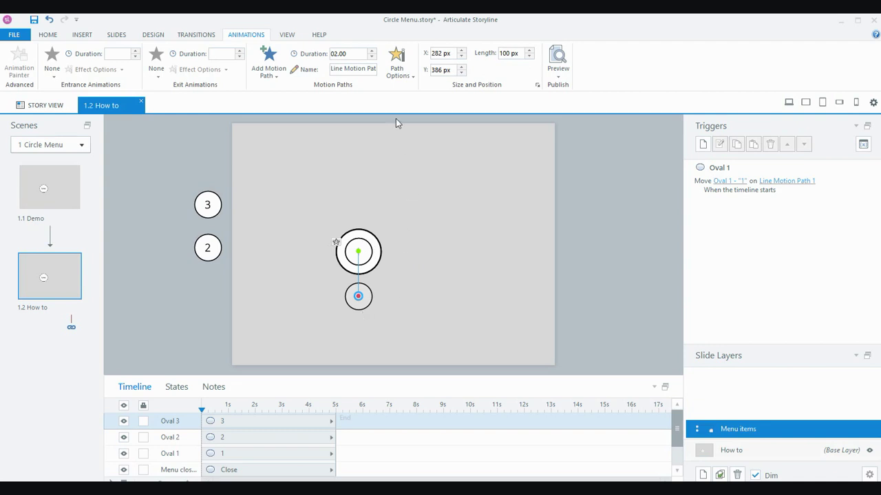
pyautogui.click(348, 56)
pyautogui.hotkey('ctrl', 'a')
pyautogui.write('2')
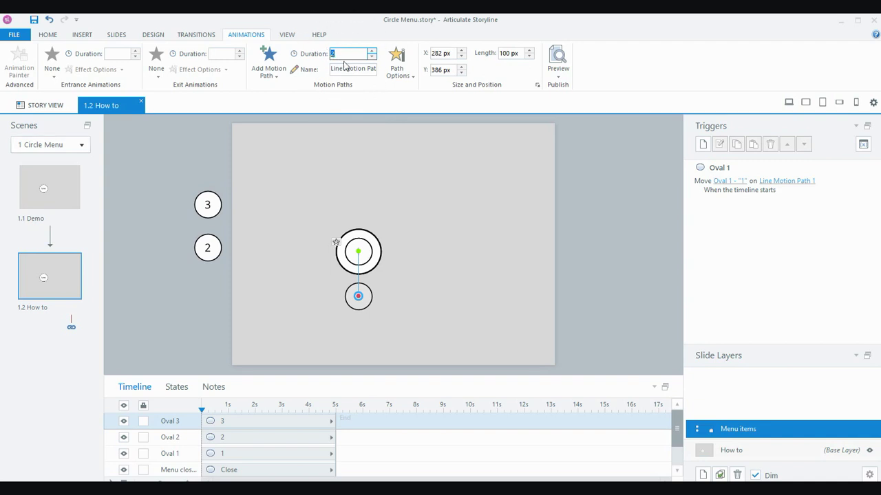
pyautogui.click(370, 58)
pyautogui.click(371, 58)
pyautogui.click(371, 58)
pyautogui.click(370, 58)
pyautogui.click(371, 58)
pyautogui.click(371, 57)
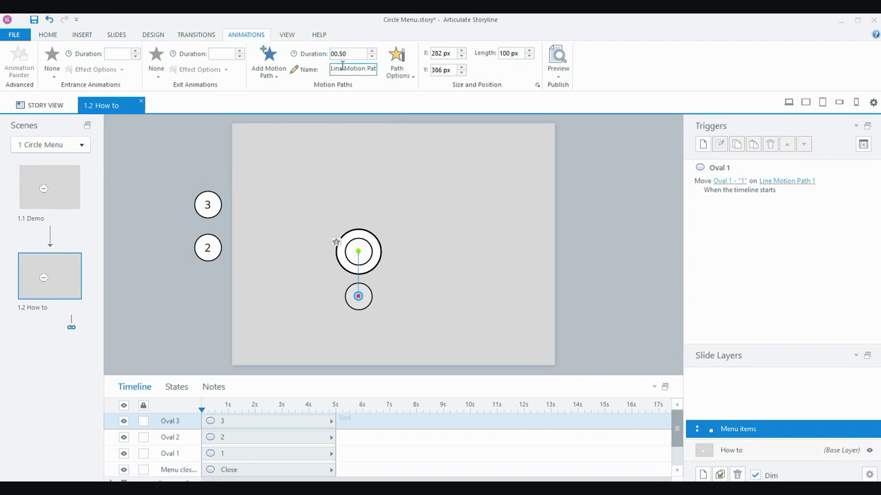
# Step: Rename the motion path to '1 Open'
pyautogui.moveTo(330, 69); pyautogui.dragTo(380, 67)
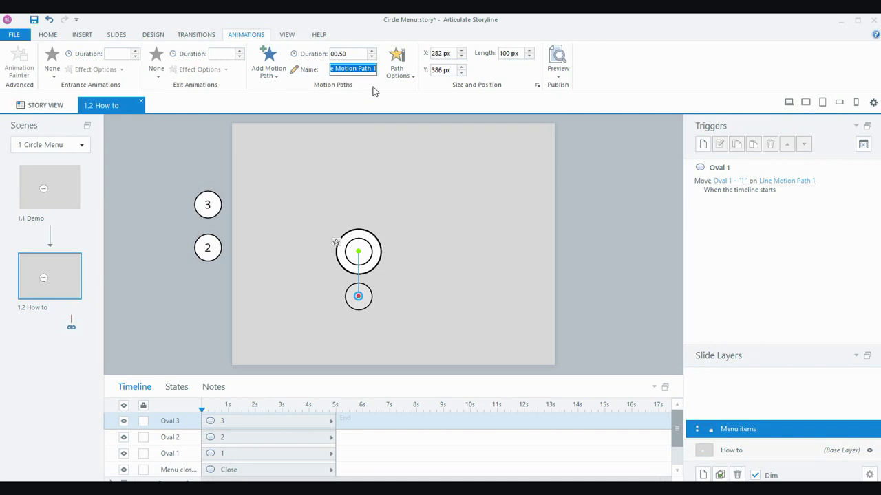
pyautogui.write('1 Open')
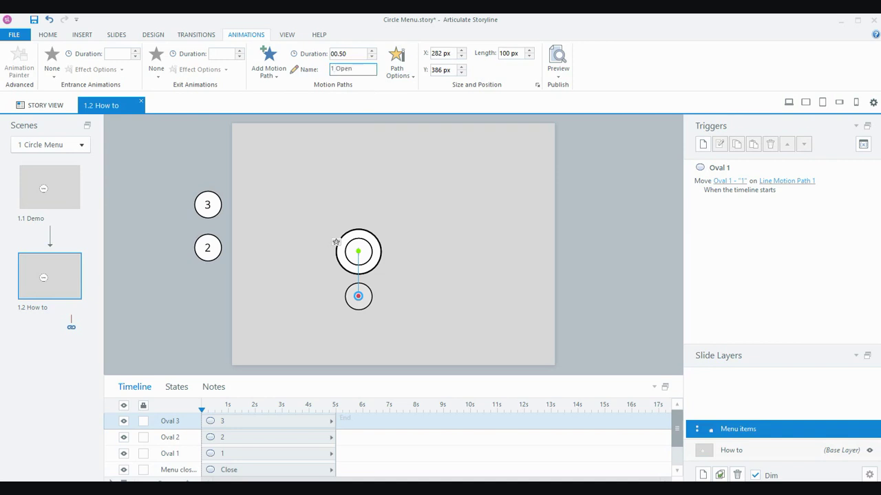
pyautogui.press('Return')
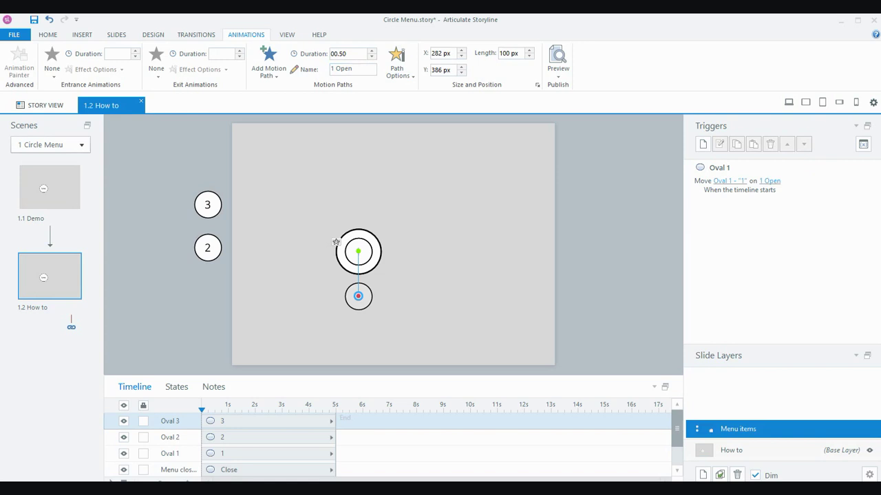
# Step: Set the 1 Open path's easing direction to None
pyautogui.click(400, 76)
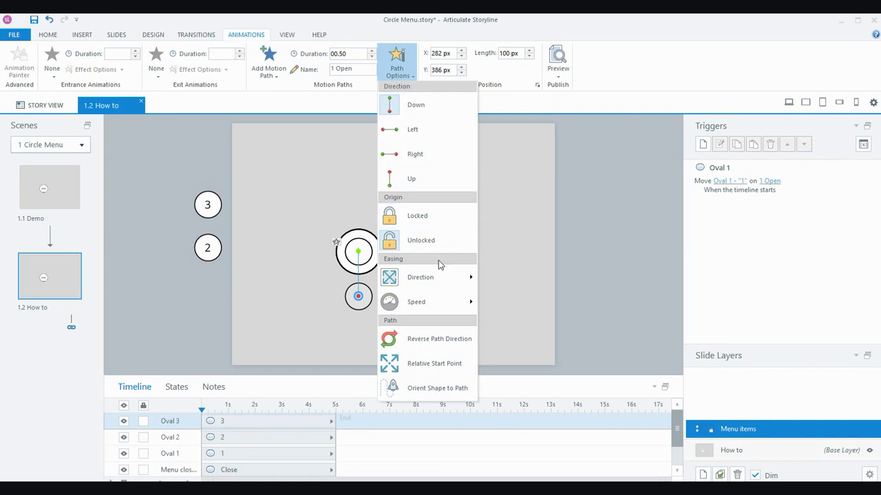
pyautogui.moveTo(440, 280)
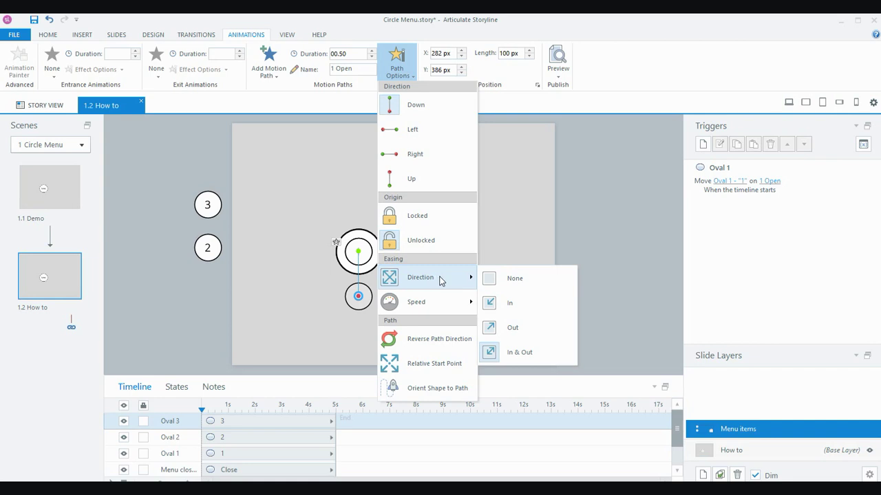
pyautogui.click(520, 282)
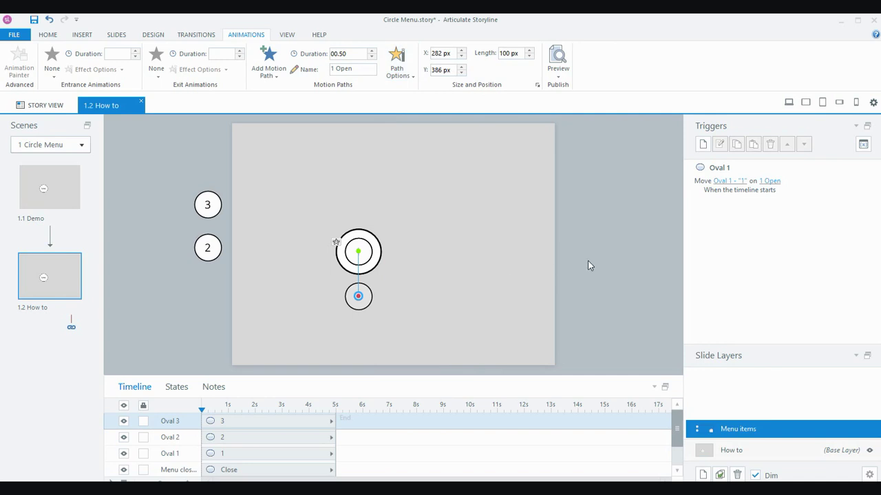
# Step: Check the Oval 1 movement trigger and reselect Oval 1
pyautogui.click(697, 190)
pyautogui.click(371, 253)
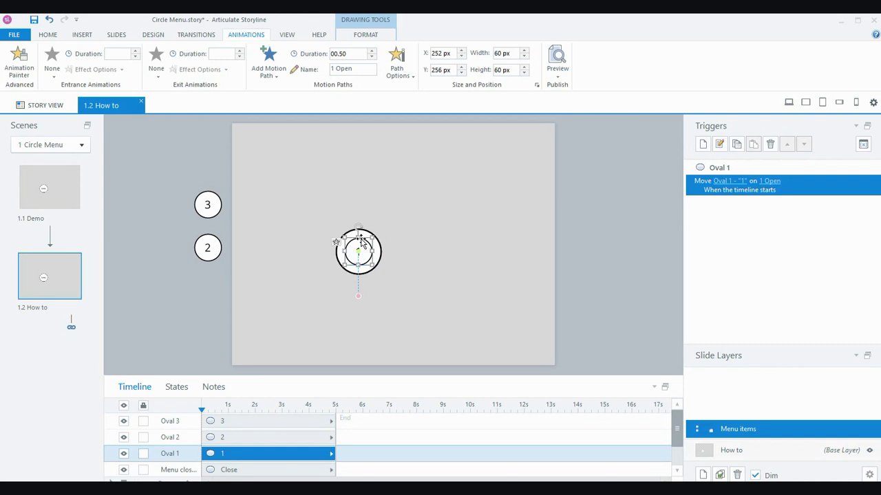
pyautogui.click(410, 77)
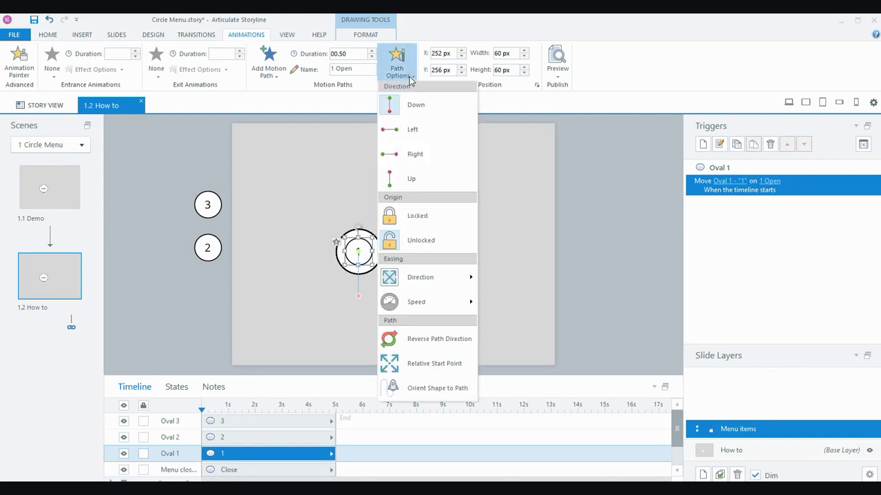
# Step: Add a second line motion path to Oval 1, pointing up and 100 px long
pyautogui.click(275, 81)
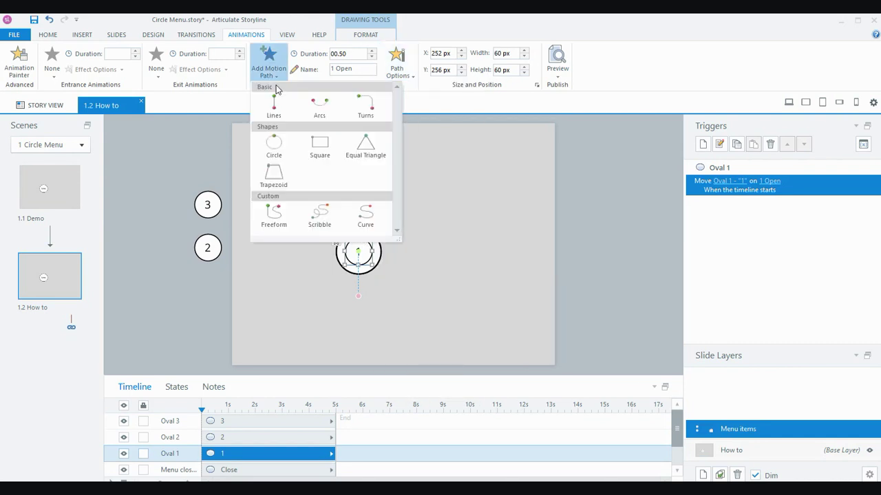
pyautogui.click(274, 106)
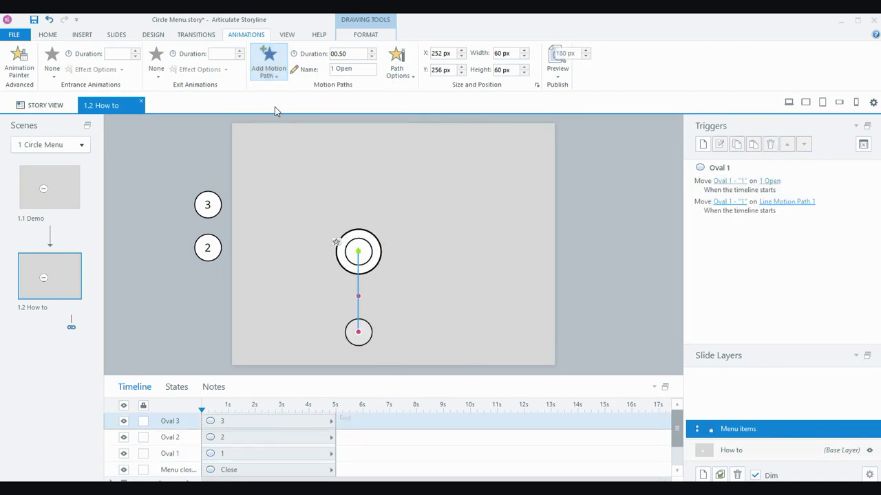
pyautogui.click(399, 68)
pyautogui.click(411, 183)
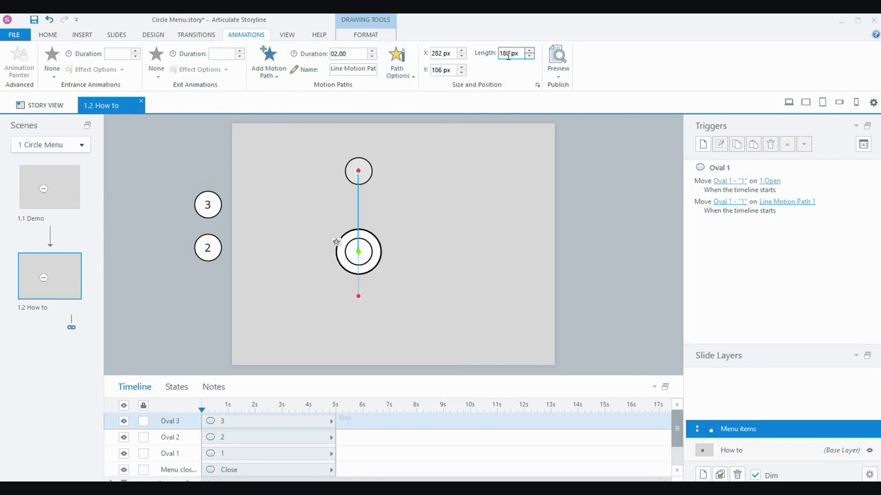
pyautogui.write('100')
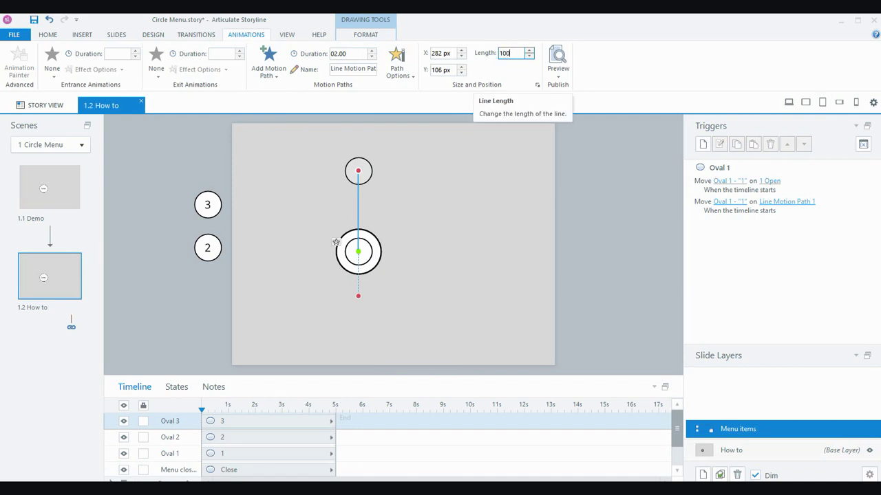
pyautogui.press('Return')
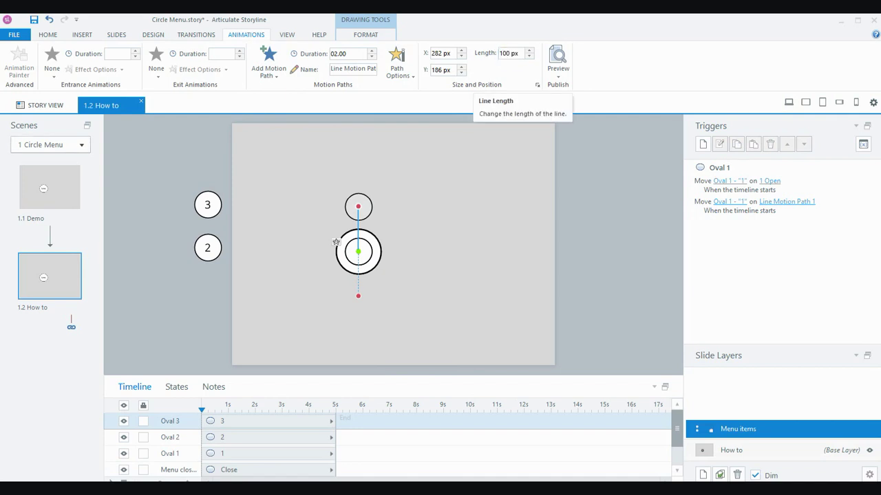
# Step: Give the new path a 0.50-second duration and name it '1 Close'
pyautogui.click(371, 60)
pyautogui.click(372, 59)
pyautogui.click(371, 59)
pyautogui.click(371, 60)
pyautogui.click(371, 59)
pyautogui.click(372, 59)
pyautogui.click(335, 68)
pyautogui.moveTo(335, 68); pyautogui.dragTo(390, 68)
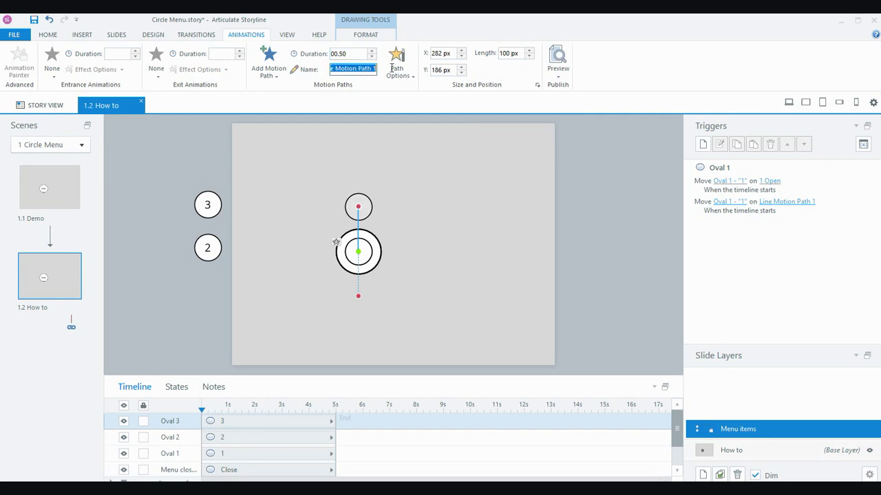
pyautogui.write('1 Close')
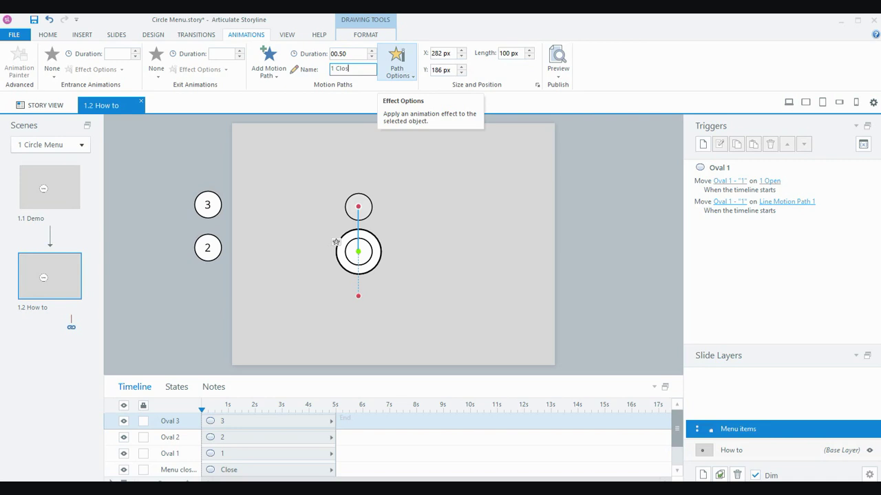
pyautogui.press('Return')
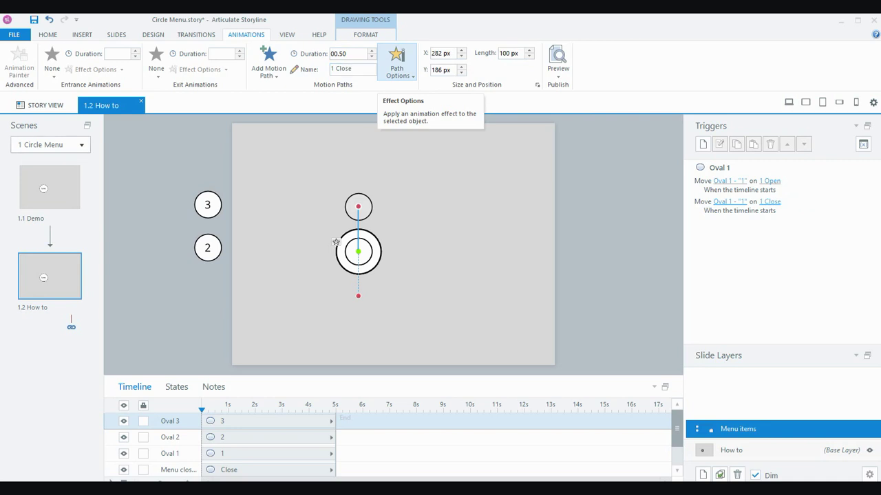
# Step: Set the 1 Close path's easing direction to None
pyautogui.click(396, 75)
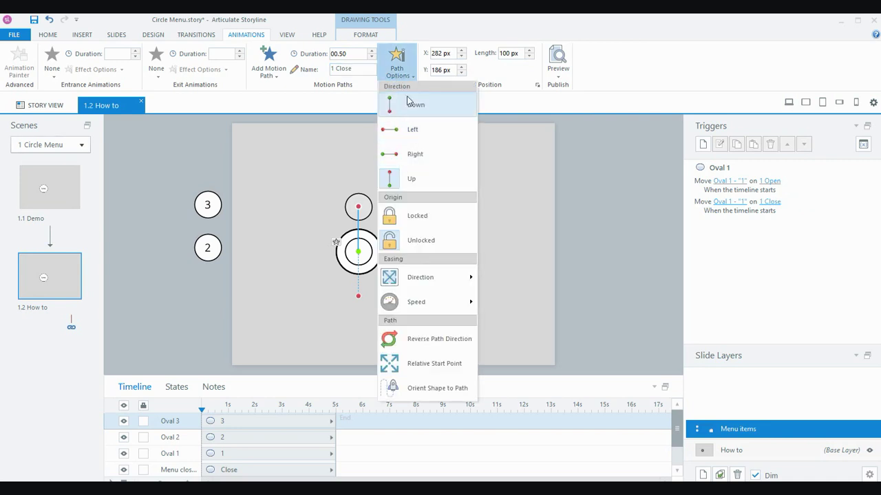
pyautogui.moveTo(424, 282)
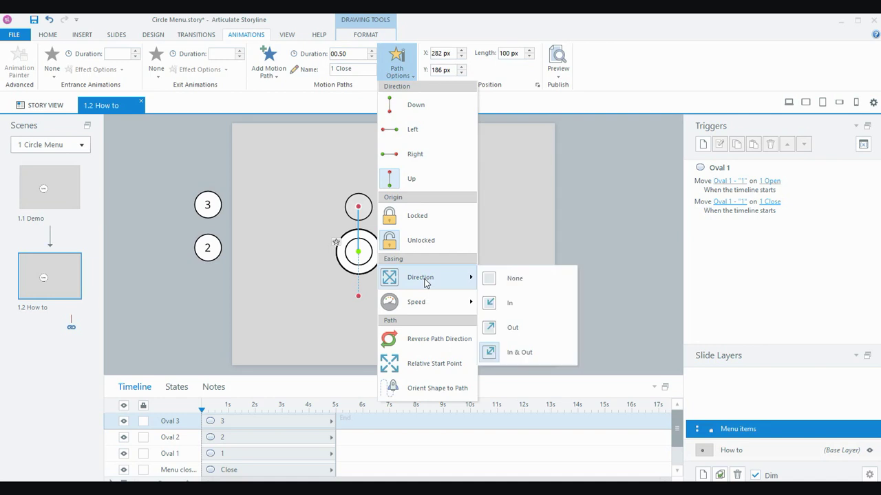
pyautogui.click(509, 279)
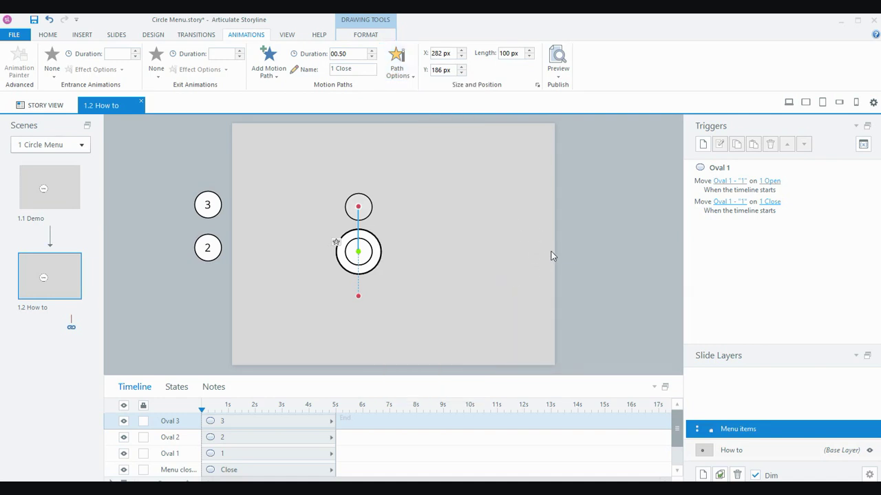
pyautogui.click(583, 236)
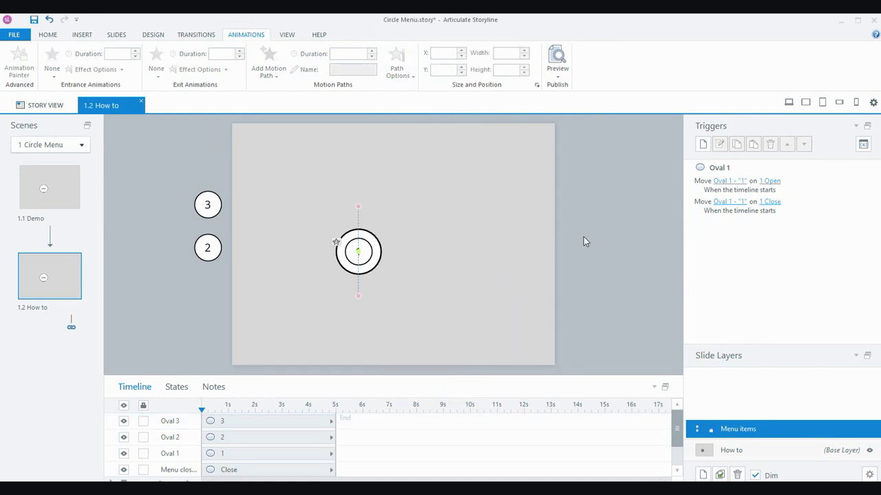
# Step: Change the Move Oval 1 on 1 Close trigger to fire when the user clicks Menu close btn
pyautogui.click(359, 209)
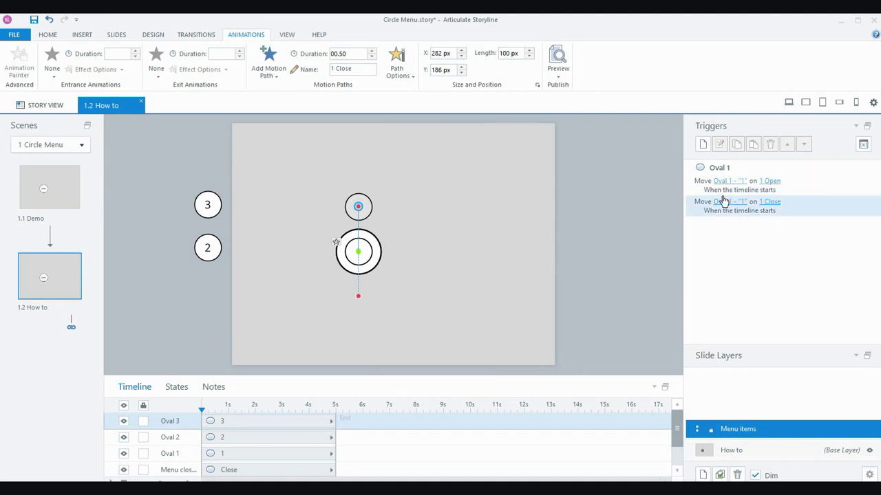
pyautogui.click(697, 209)
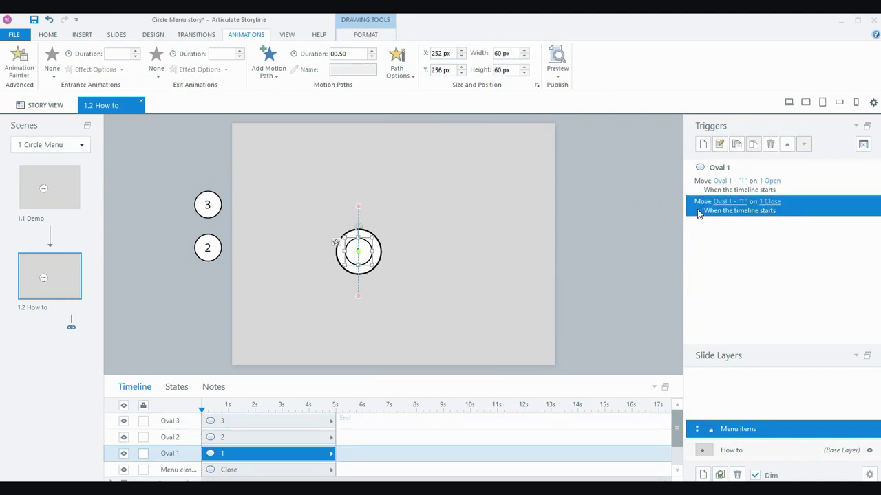
pyautogui.doubleClick(697, 213)
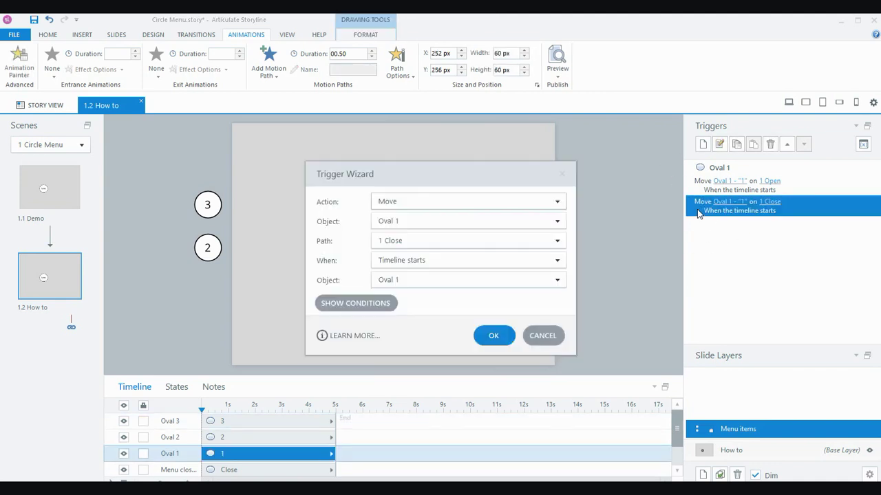
pyautogui.click(405, 260)
pyautogui.click(410, 212)
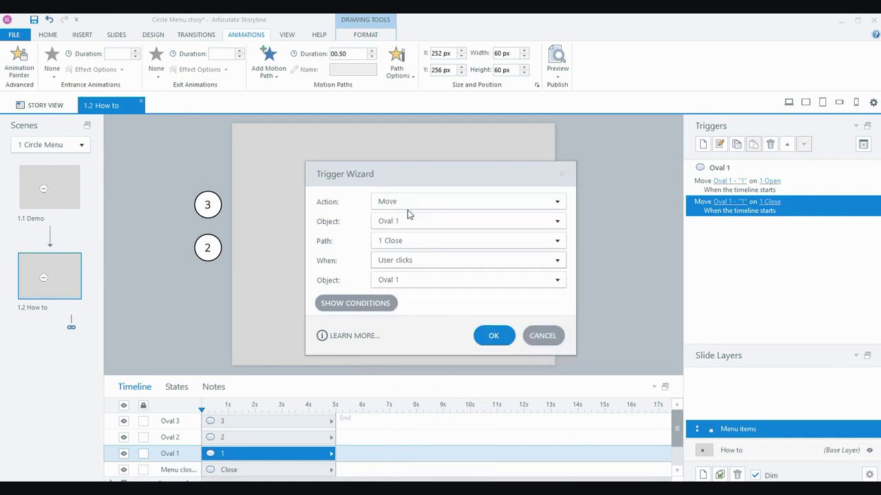
pyautogui.click(406, 282)
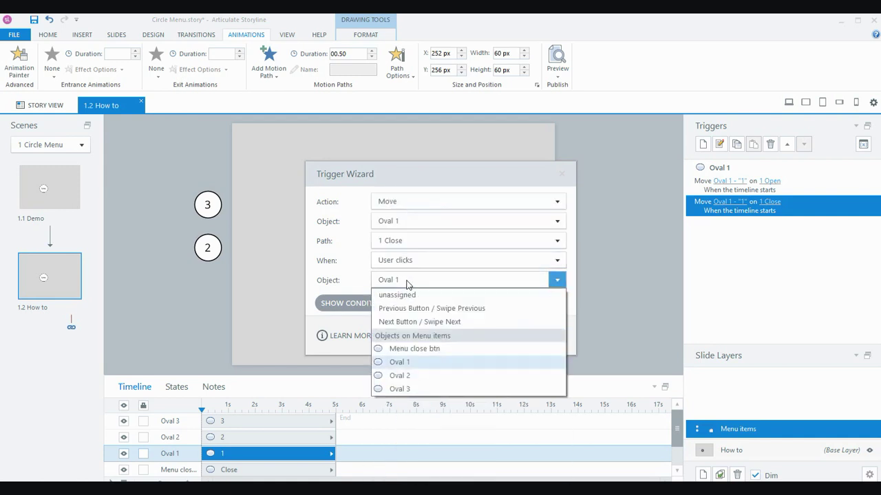
pyautogui.click(410, 349)
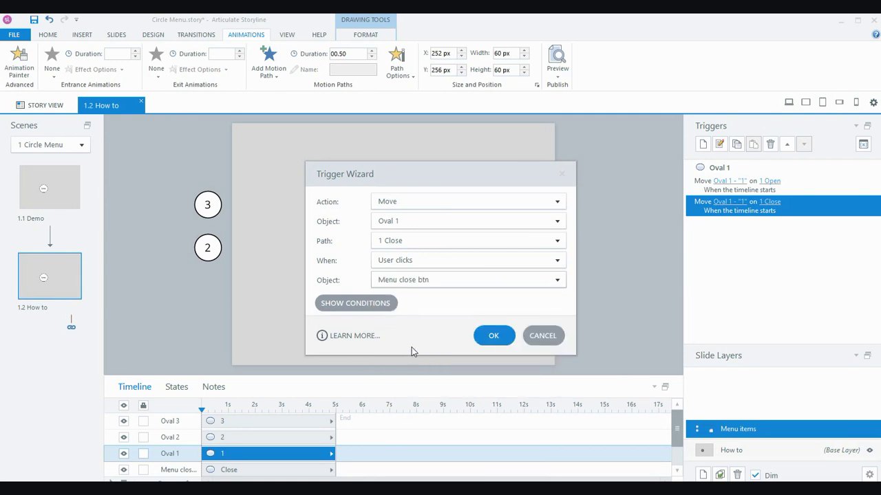
pyautogui.click(482, 335)
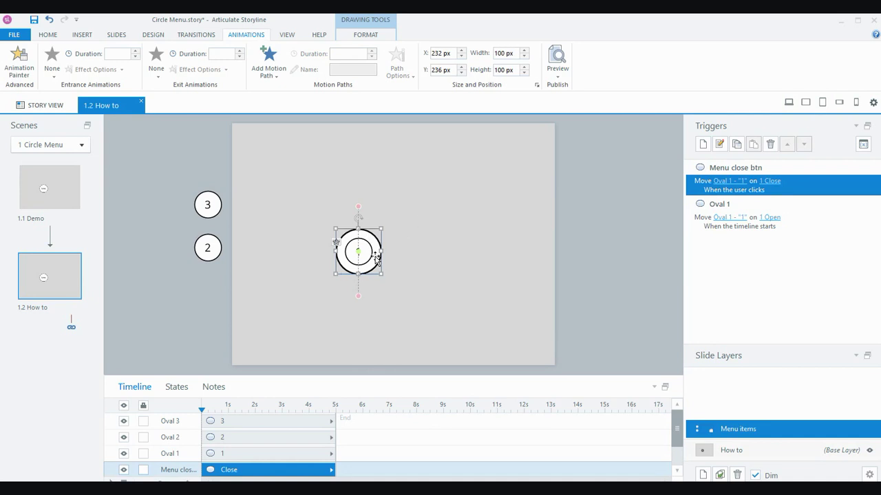
# Step: Create a Hide layer This Layer trigger fired when Oval 1's 1 Close animation completes
pyautogui.click(698, 184)
pyautogui.click(702, 145)
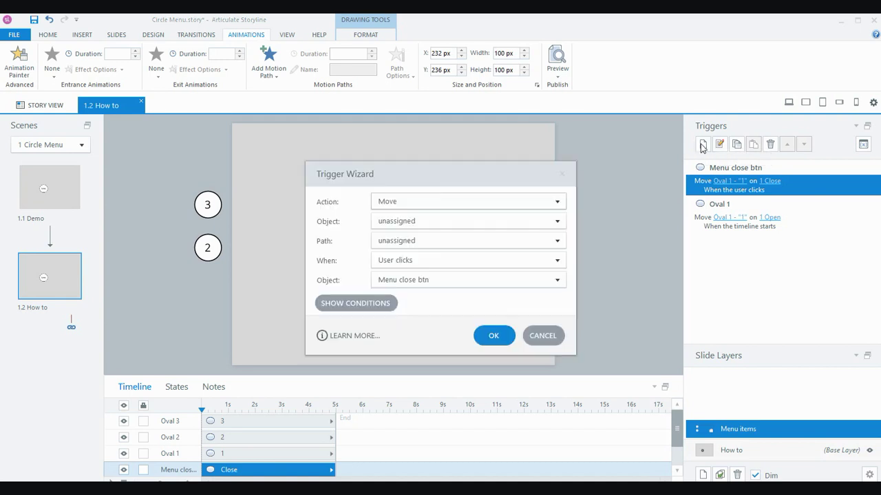
pyautogui.click(419, 201)
pyautogui.scroll(3, 420, 199)
pyautogui.click(415, 210)
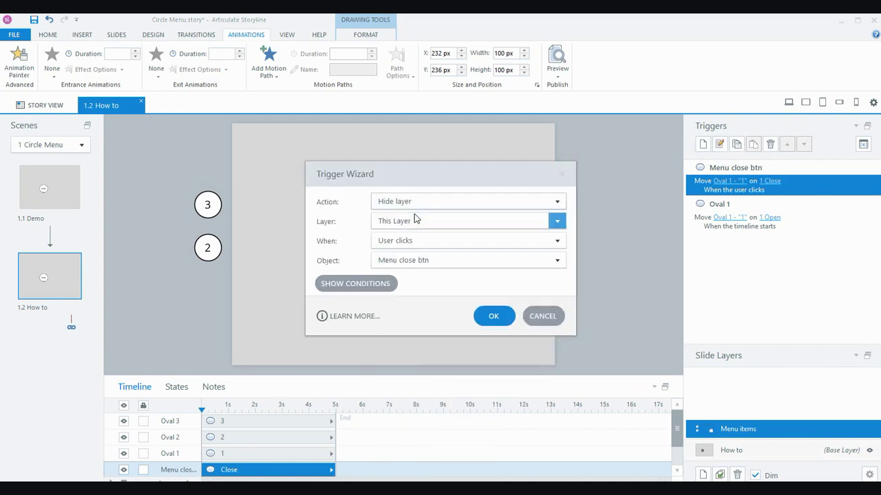
pyautogui.click(410, 242)
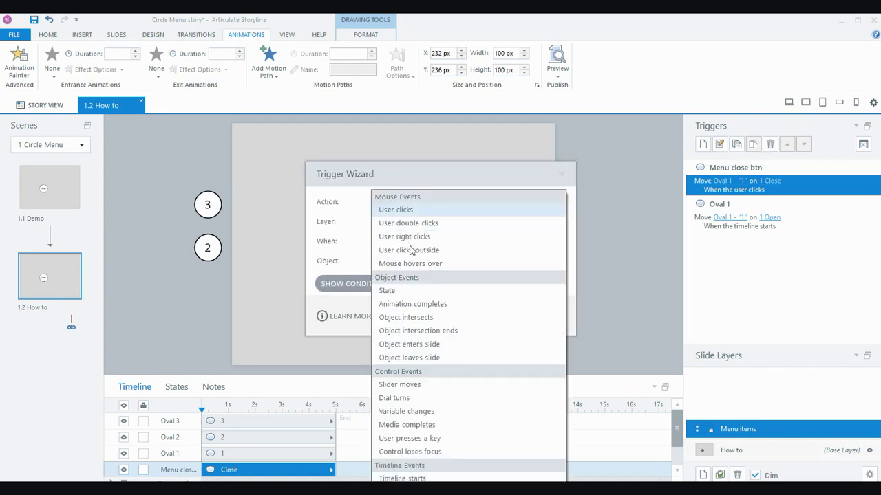
pyautogui.click(417, 304)
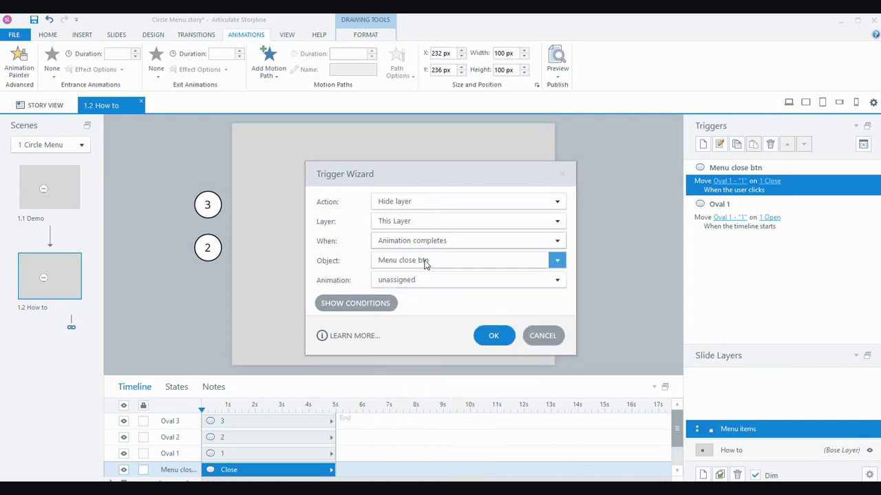
pyautogui.click(424, 265)
pyautogui.click(417, 314)
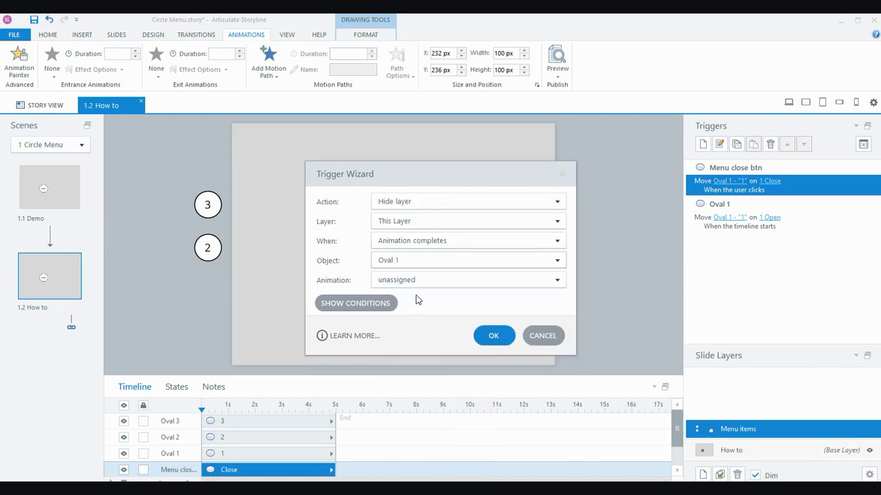
pyautogui.click(412, 280)
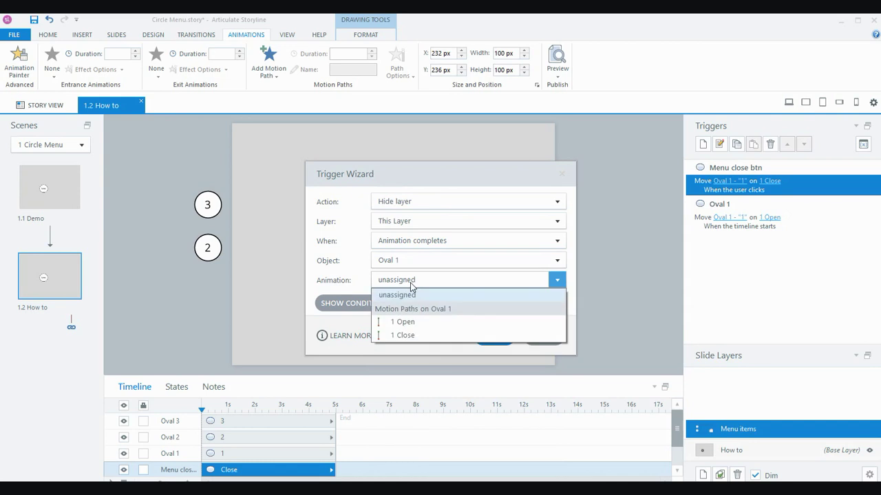
pyautogui.click(404, 335)
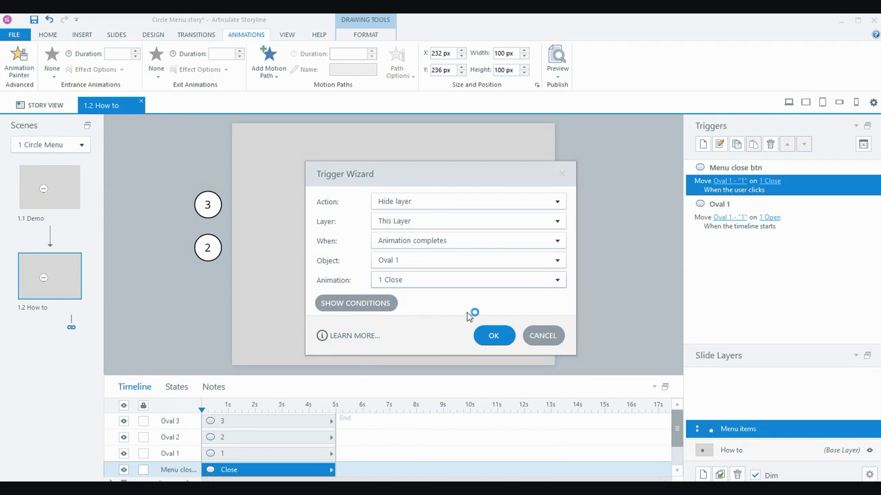
pyautogui.click(489, 337)
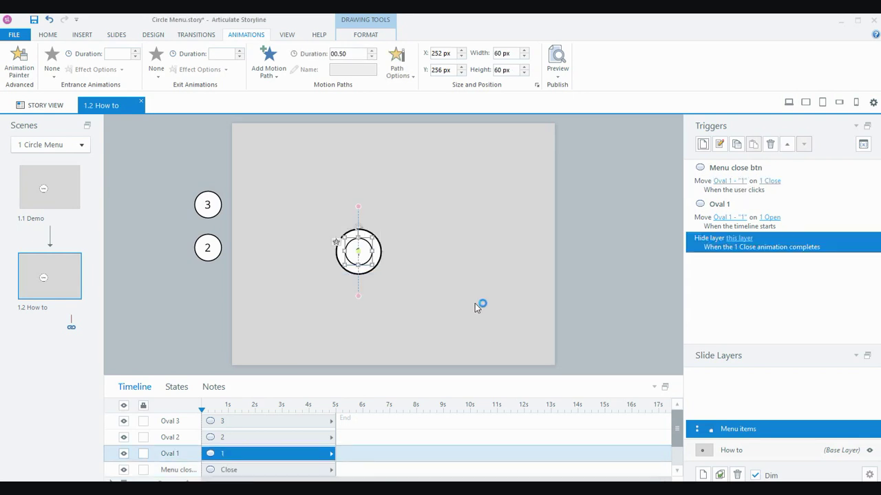
pyautogui.click(788, 103)
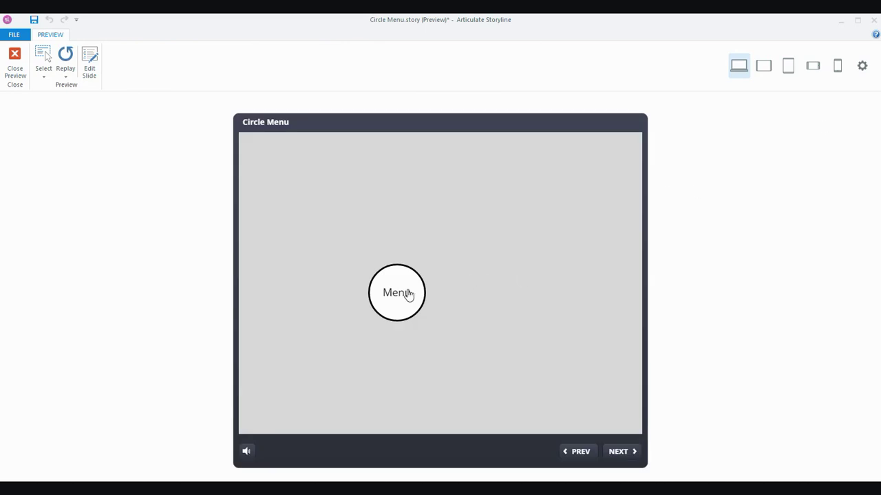
pyautogui.click(396, 292)
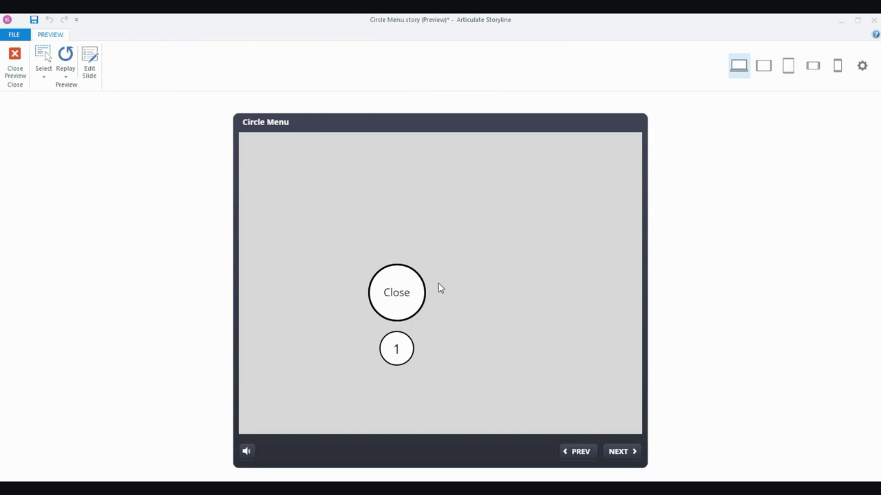
pyautogui.click(413, 286)
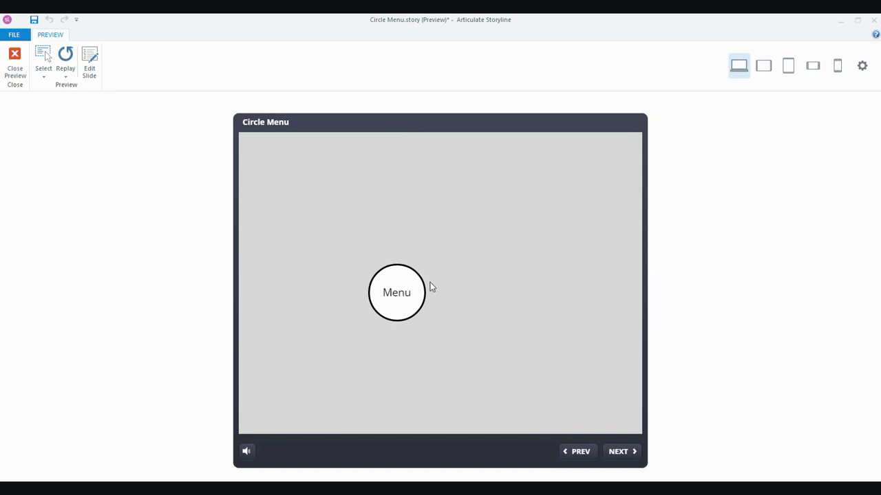
pyautogui.click(409, 289)
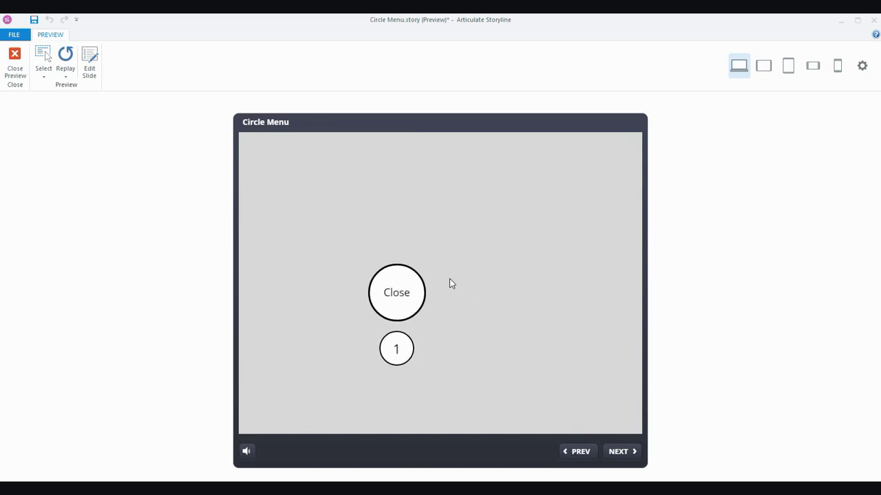
pyautogui.click(15, 62)
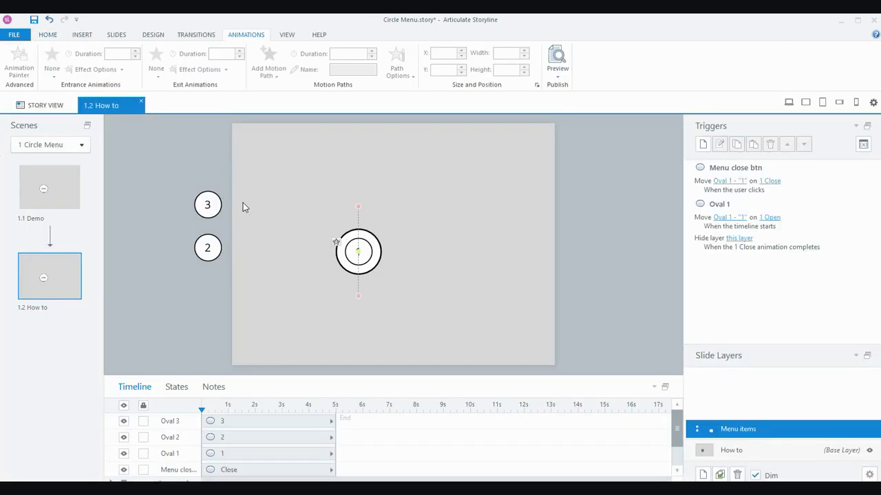
# Step: Move Oval 1's timeline row below the Menu close btn row so Close stays on top
pyautogui.click(365, 256)
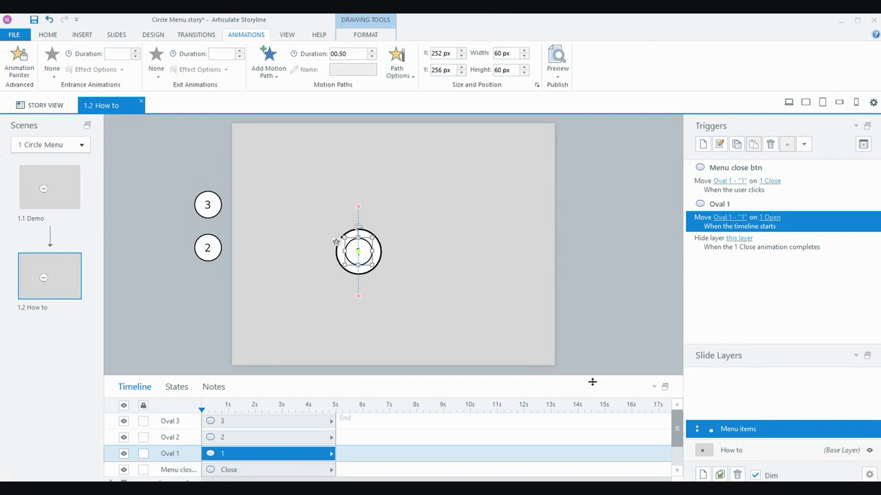
pyautogui.scroll(-2, 677, 424)
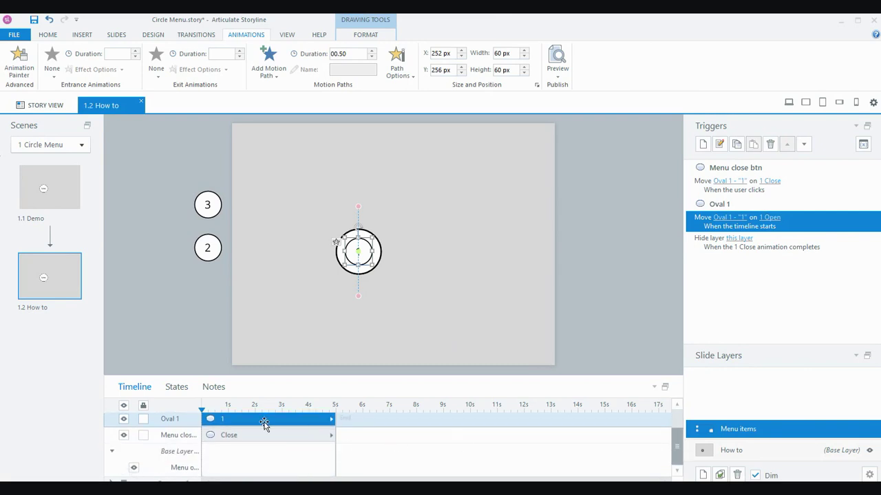
pyautogui.click(232, 420)
pyautogui.moveTo(232, 420); pyautogui.dragTo(232, 435)
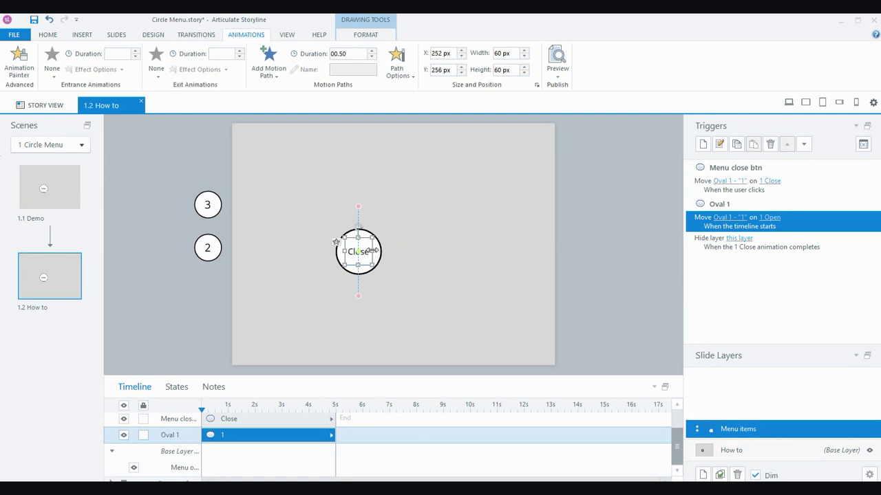
# Step: Give the 1 Close motion path a Relative Start Point, then preview the slide
pyautogui.click(359, 209)
pyautogui.click(359, 207)
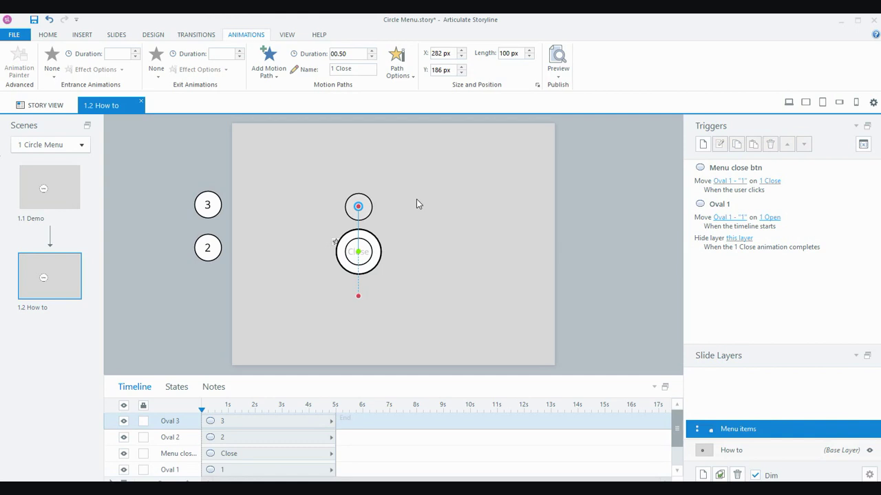
pyautogui.click(405, 77)
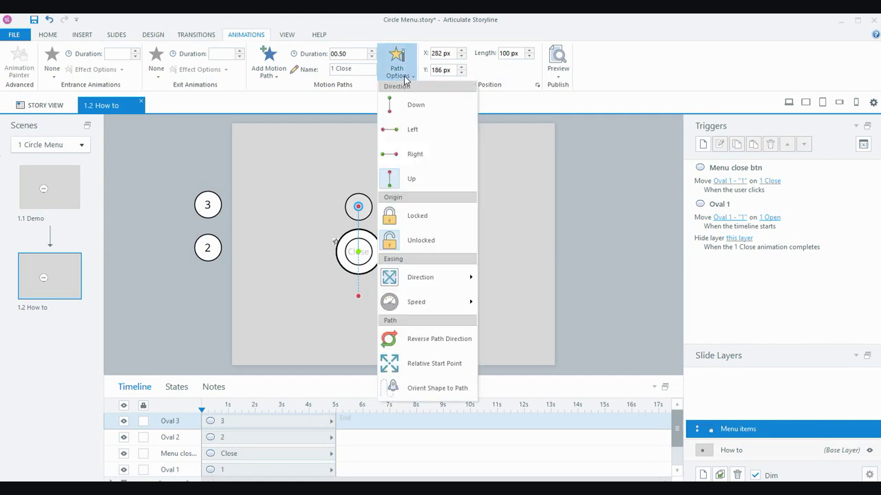
pyautogui.click(418, 369)
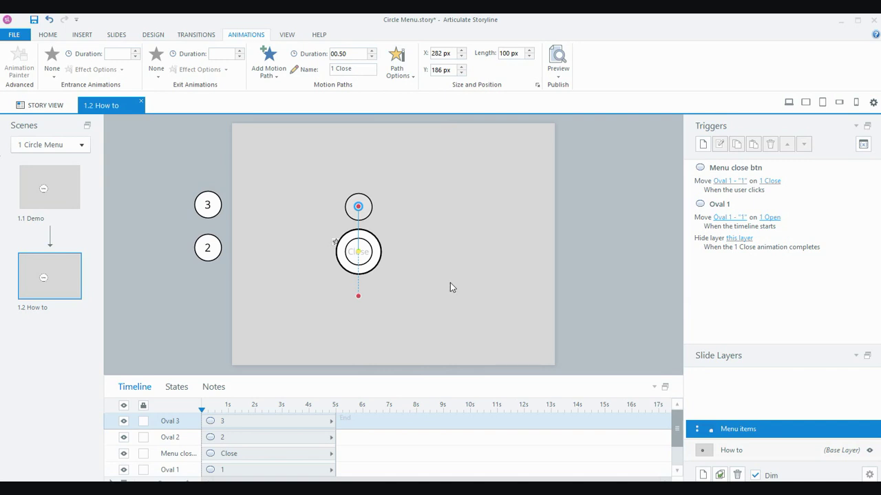
pyautogui.click(788, 101)
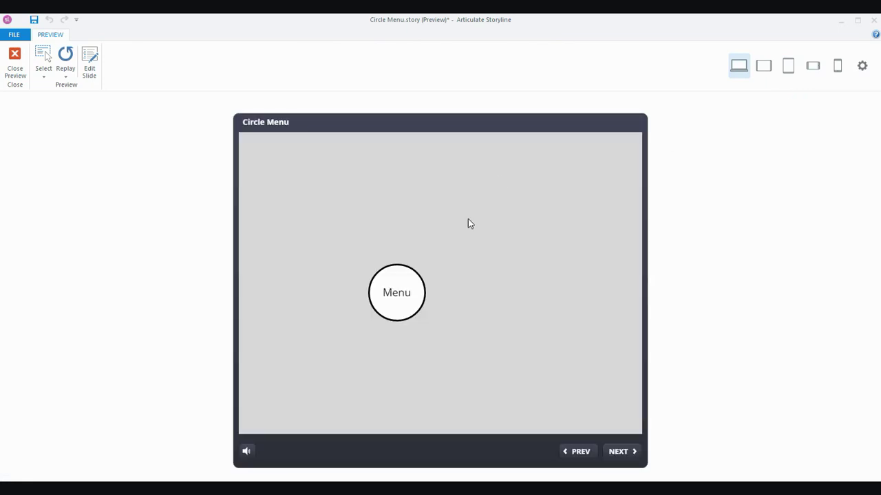
# Step: Open and close the circle menu twice in the preview to test it
pyautogui.click(406, 300)
pyautogui.click(406, 287)
pyautogui.click(418, 290)
pyautogui.click(419, 295)
# Step: Open the menu, test circle 1, close the menu, and exit the preview
pyautogui.click(409, 294)
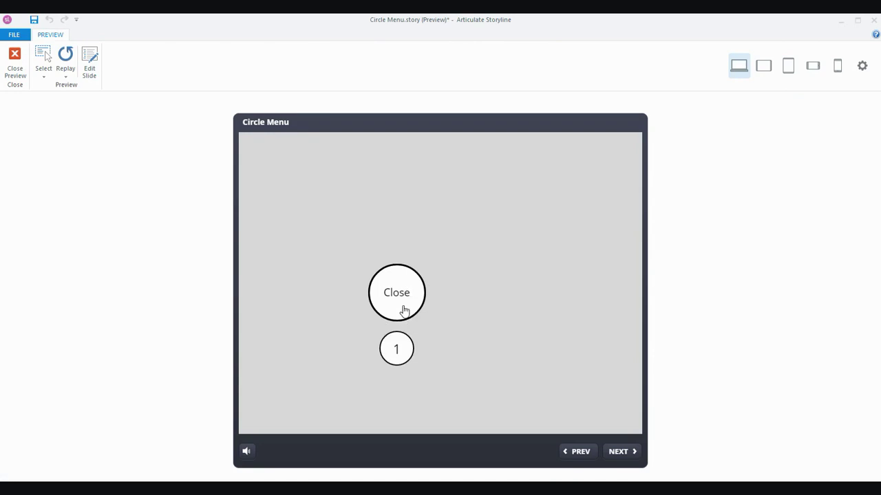
pyautogui.moveTo(399, 350)
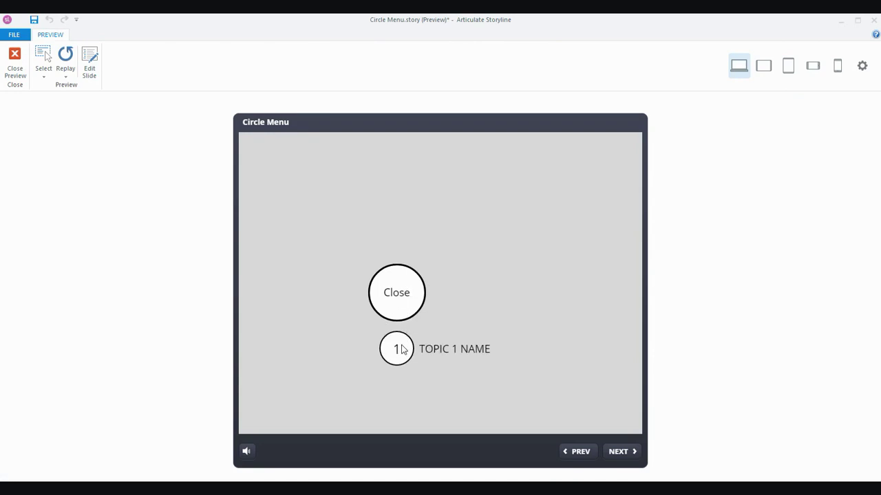
pyautogui.click(406, 354)
pyautogui.click(408, 313)
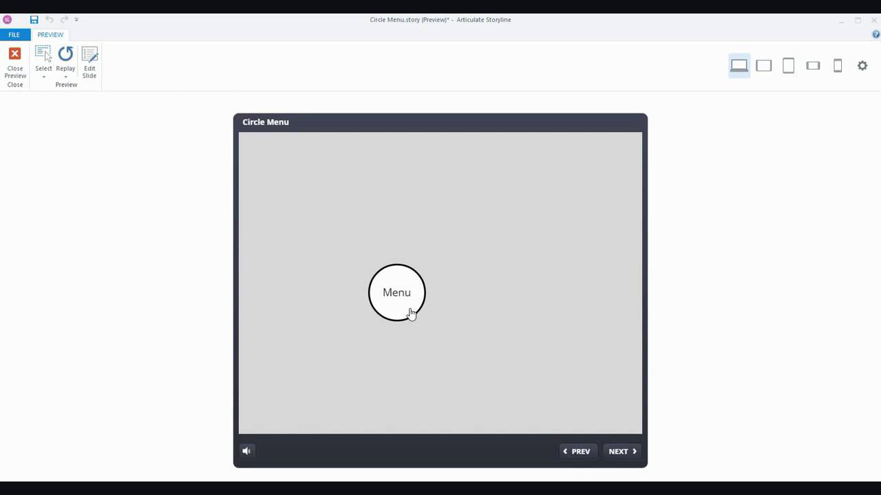
pyautogui.click(15, 58)
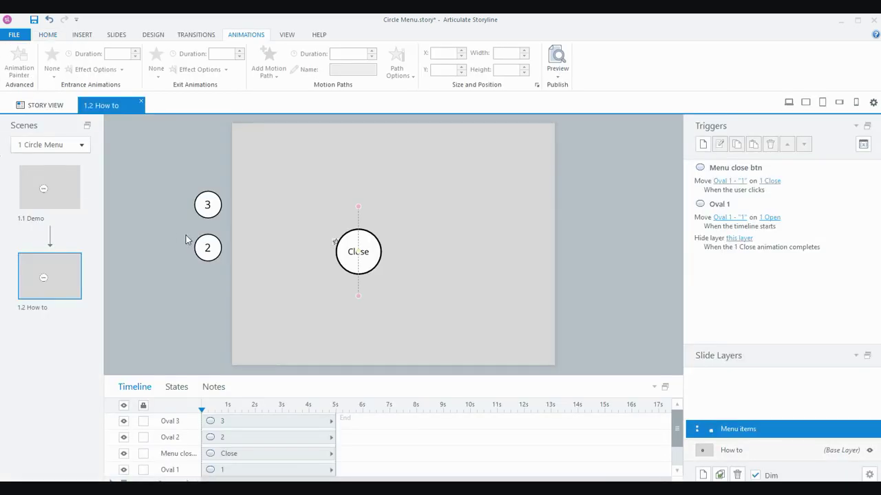
# Step: Stack Oval 2 on the centre circle and give it a 100 px rightward line motion path
pyautogui.moveTo(211, 245)
pyautogui.mouseDown()
pyautogui.moveTo(431, 254)
pyautogui.moveTo(370, 249)
pyautogui.mouseUp()
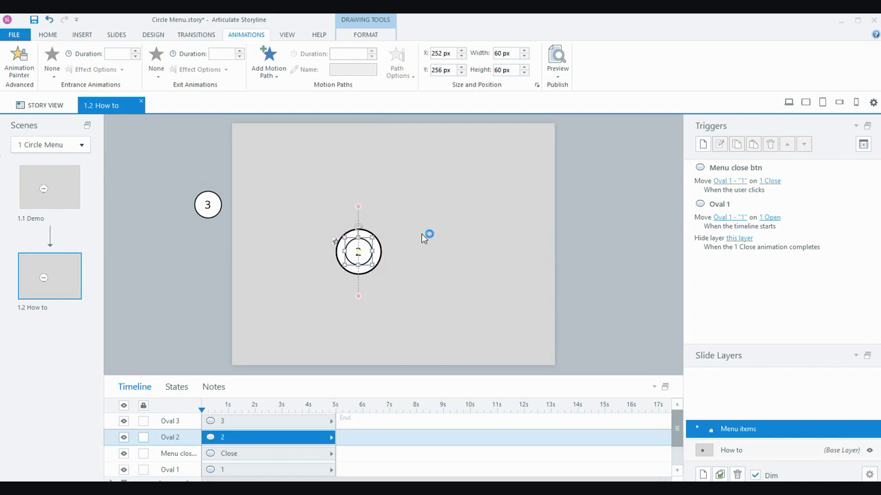
pyautogui.click(269, 69)
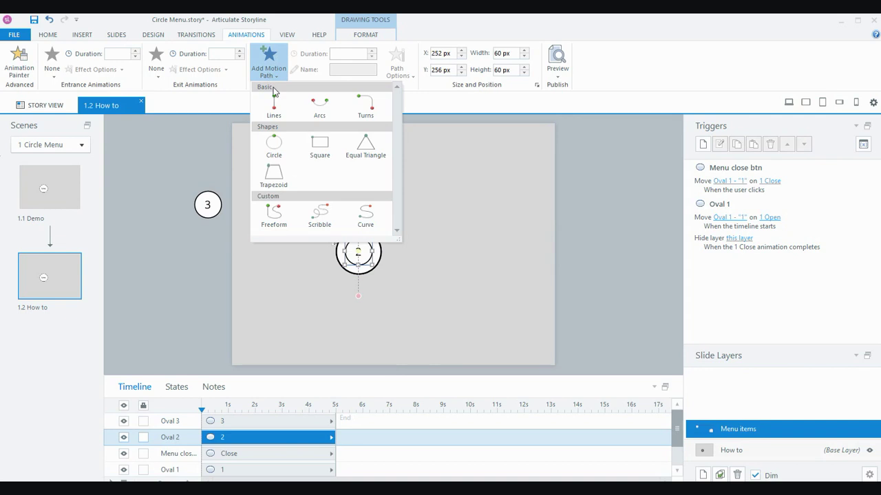
pyautogui.click(274, 107)
pyautogui.moveTo(357, 334); pyautogui.dragTo(419, 252)
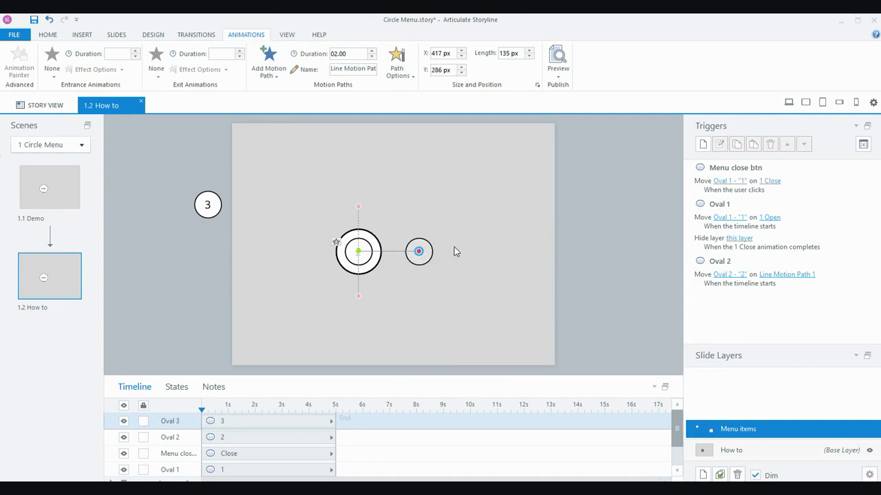
pyautogui.doubleClick(508, 53)
pyautogui.write('100')
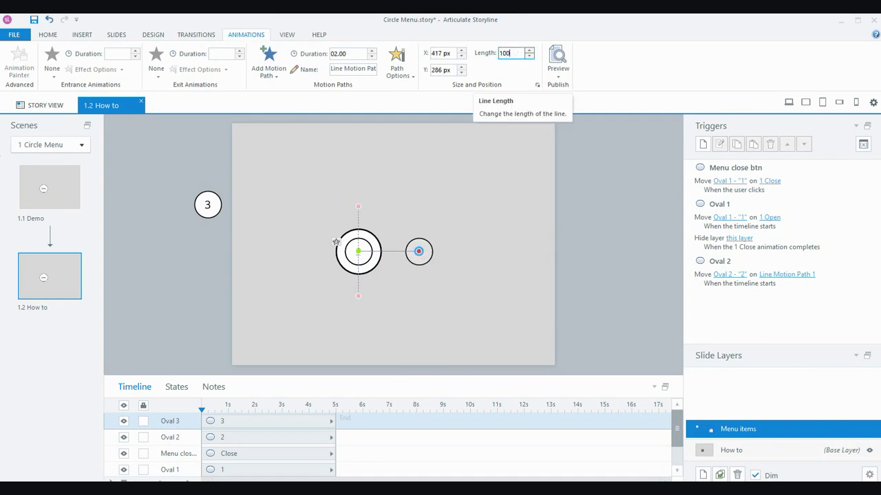
pyautogui.press('Return')
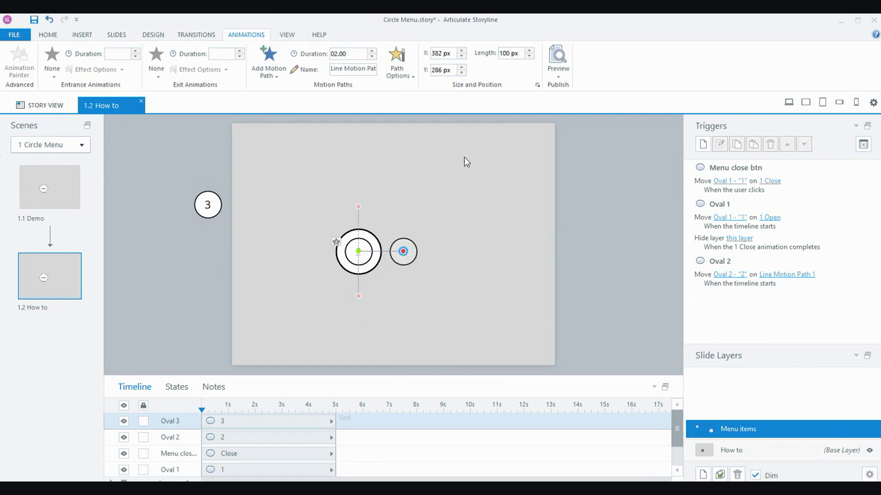
# Step: Remove easing, set a 0.50 s duration, and name the path 2 Open
pyautogui.click(406, 75)
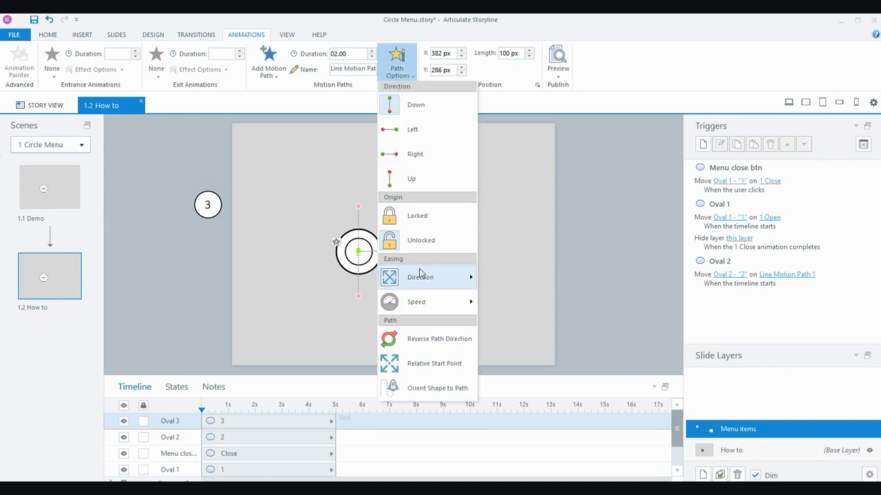
pyautogui.moveTo(423, 278)
pyautogui.click(509, 278)
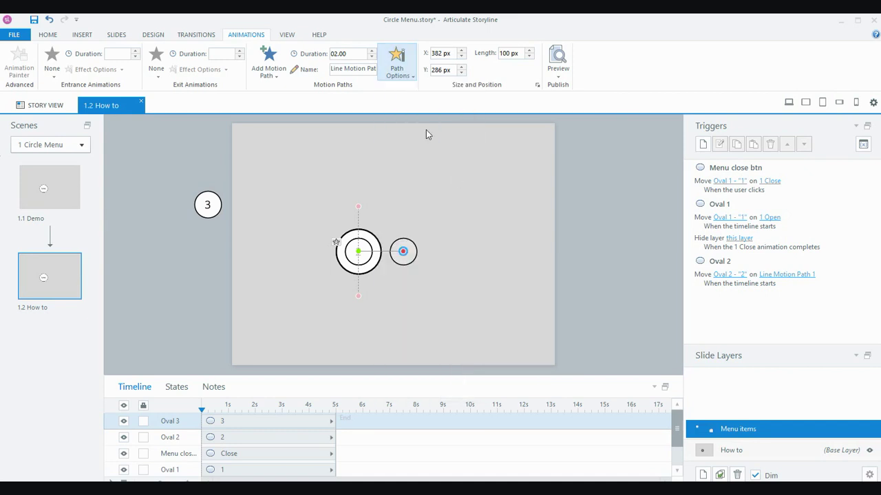
pyautogui.click(371, 57)
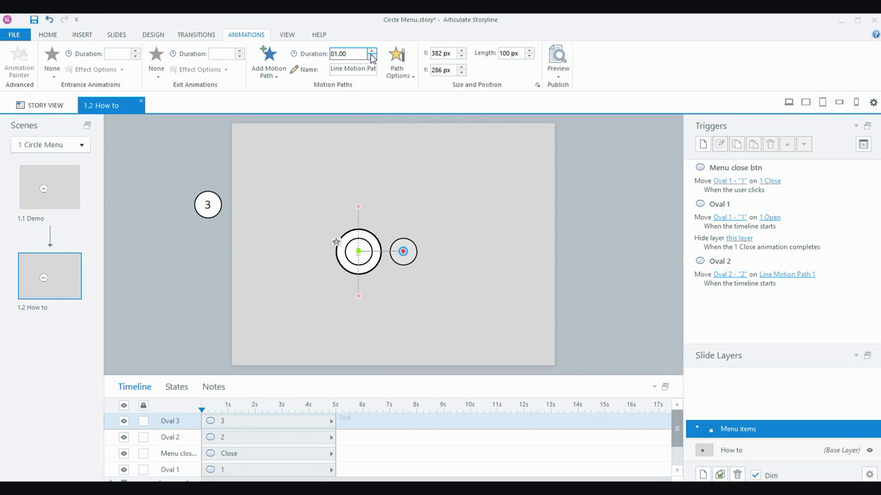
pyautogui.click(358, 66)
pyautogui.moveTo(332, 69); pyautogui.dragTo(379, 69)
pyautogui.write('2 O')
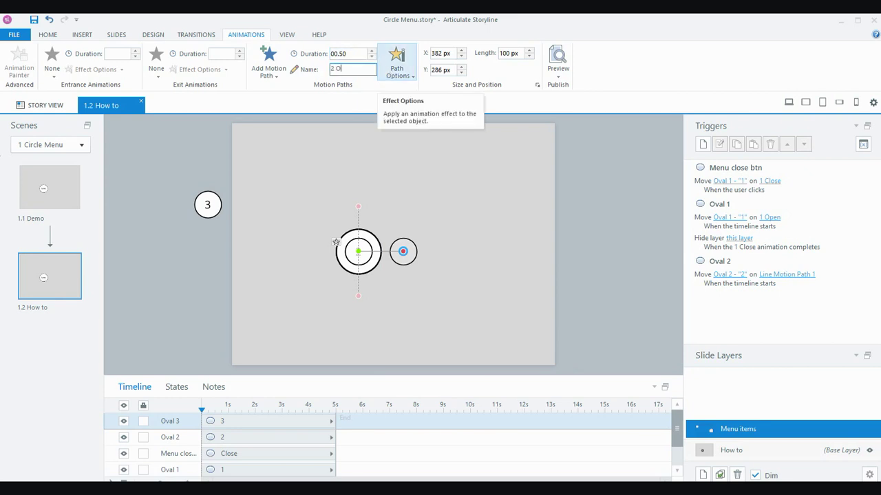
pyautogui.press('Return')
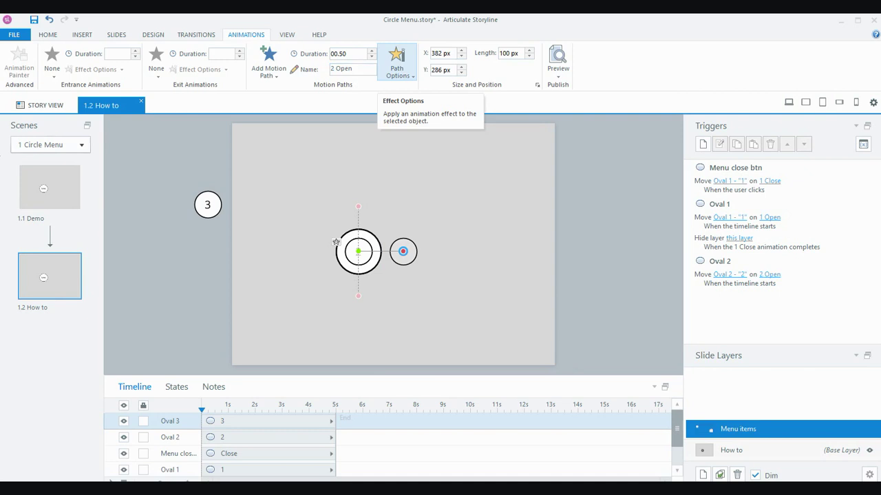
pyautogui.click(370, 251)
# Step: Add a second line motion path to Oval 2 pointing left with length 100 px
pyautogui.click(268, 73)
pyautogui.click(273, 105)
pyautogui.click(413, 76)
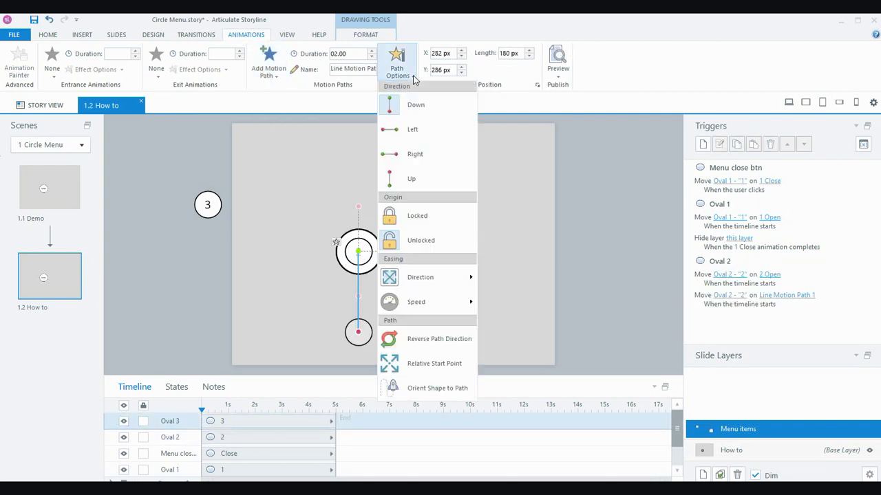
pyautogui.click(421, 141)
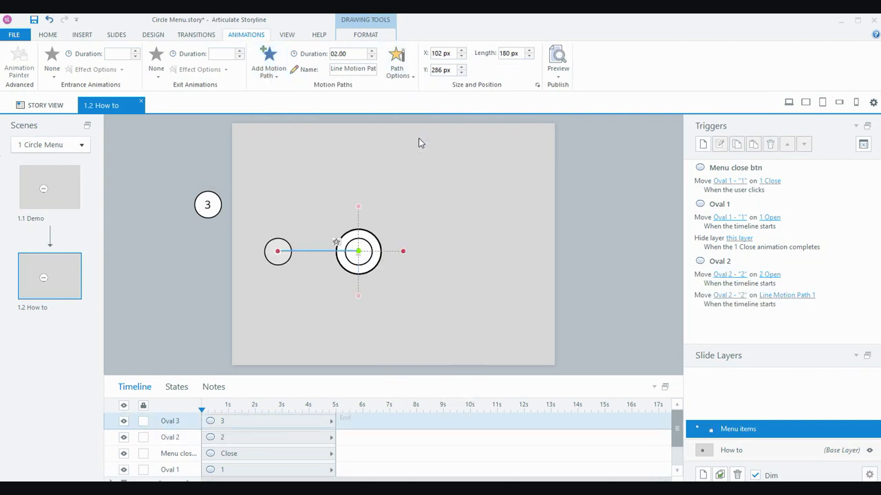
pyautogui.moveTo(515, 54); pyautogui.dragTo(496, 55)
pyautogui.write('100')
pyautogui.press('Return')
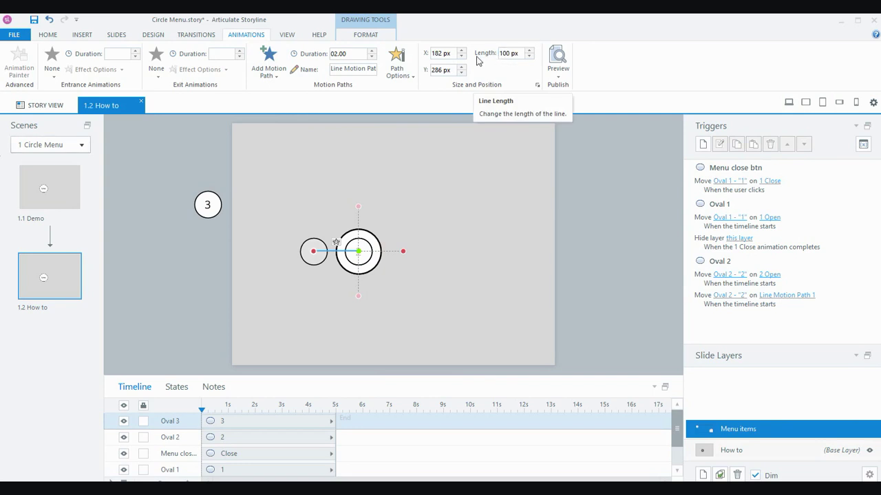
# Step: Set the new path's easing to None and its duration to 0.50 s
pyautogui.click(397, 68)
pyautogui.moveTo(432, 277)
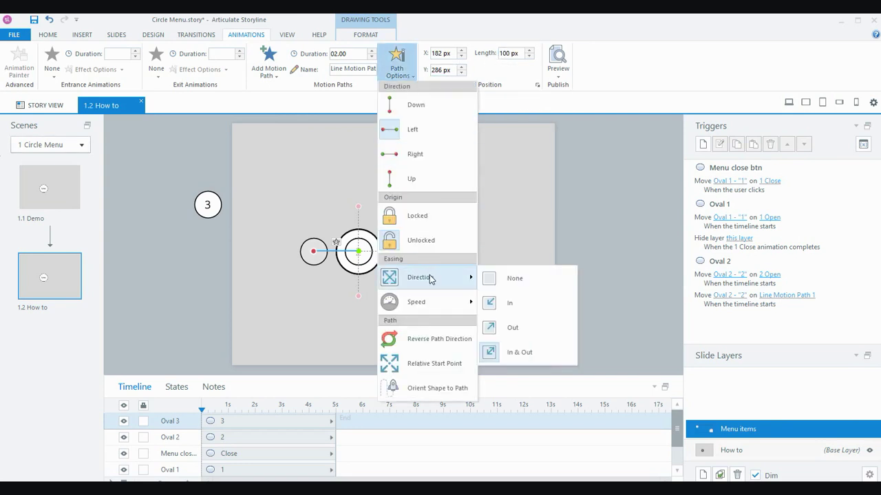
pyautogui.click(507, 278)
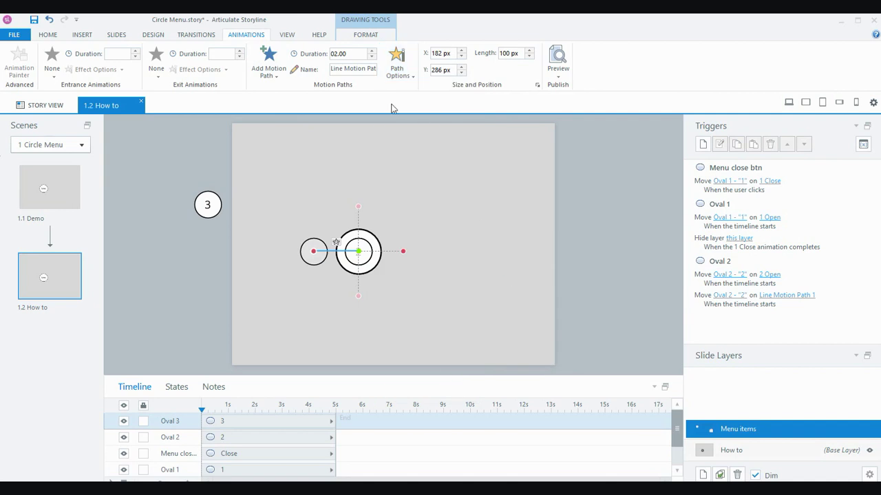
pyautogui.click(371, 57)
pyautogui.click(371, 58)
pyautogui.click(371, 58)
pyautogui.click(372, 57)
pyautogui.click(372, 58)
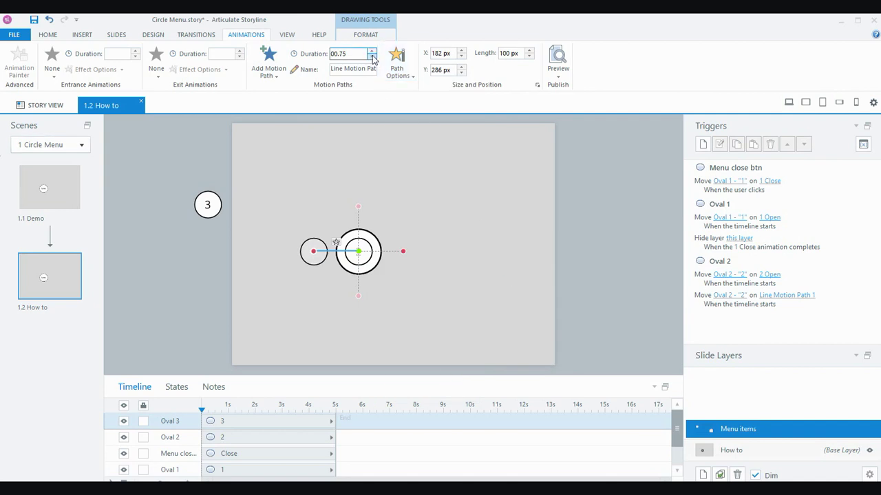
# Step: Name the path 2 Close and enable Relative Start Point
pyautogui.click(335, 68)
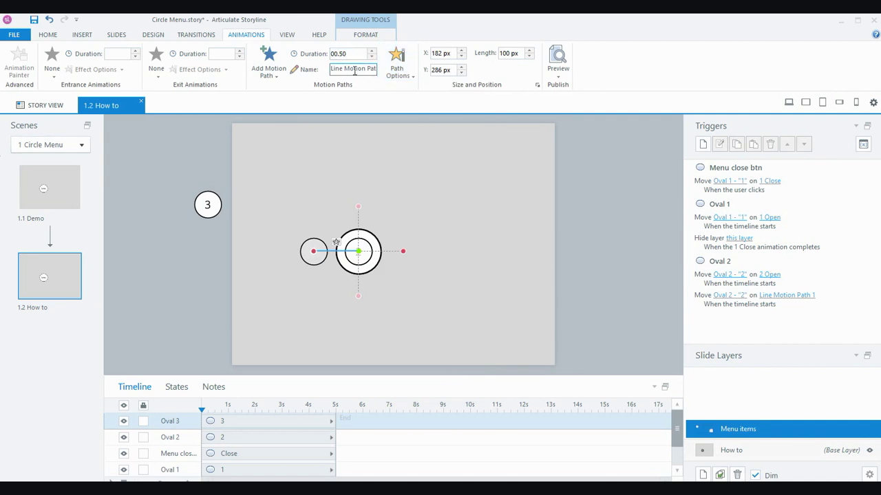
pyautogui.moveTo(335, 70); pyautogui.dragTo(377, 69)
pyautogui.write('2 Clo')
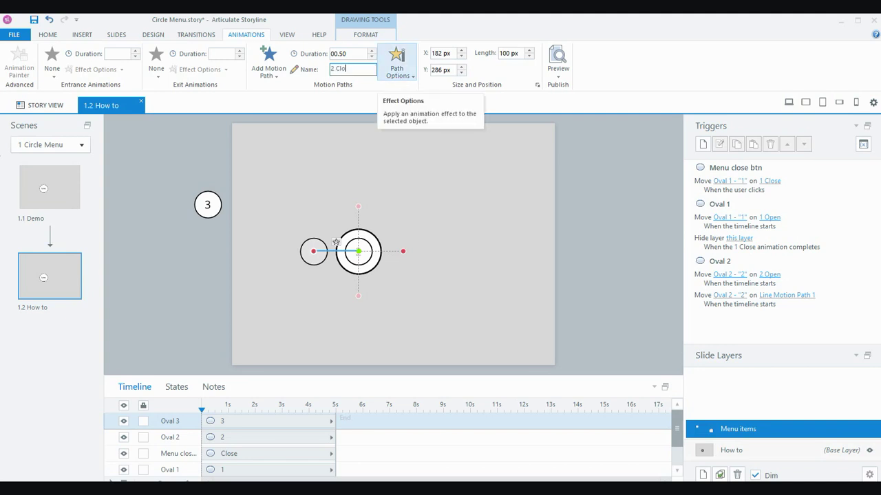
pyautogui.write('se')
pyautogui.press('Return')
pyautogui.click(396, 71)
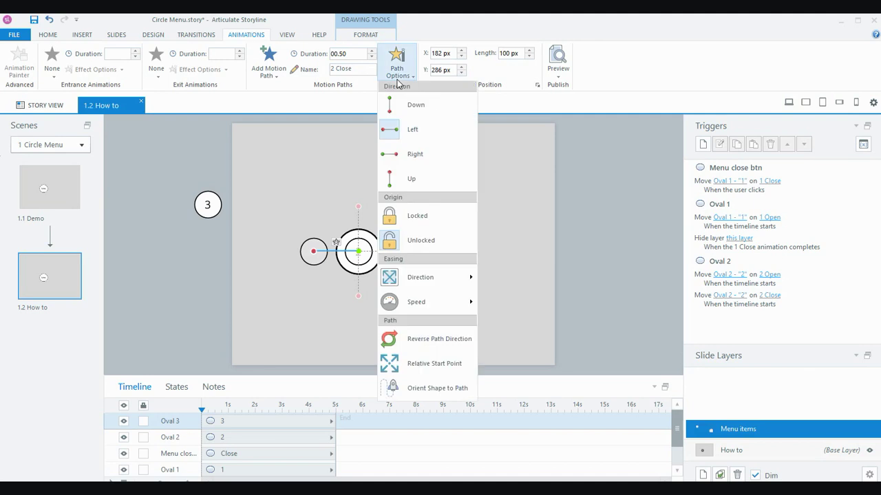
pyautogui.click(416, 365)
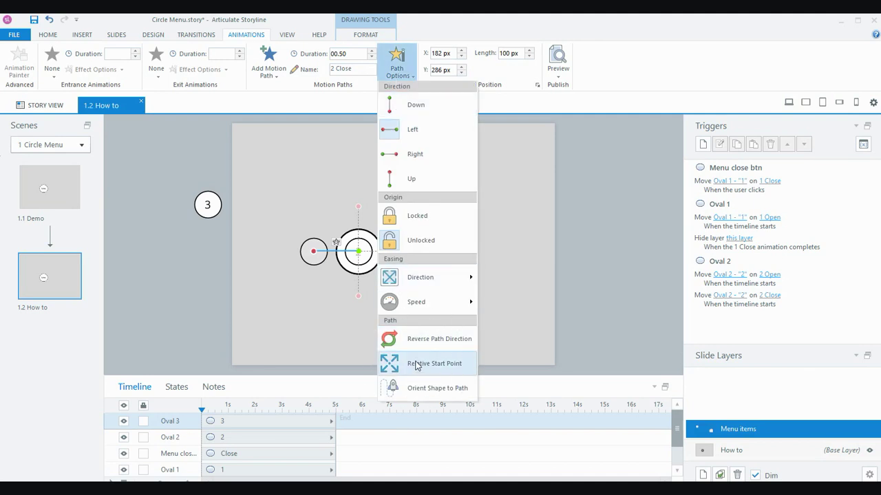
pyautogui.click(415, 363)
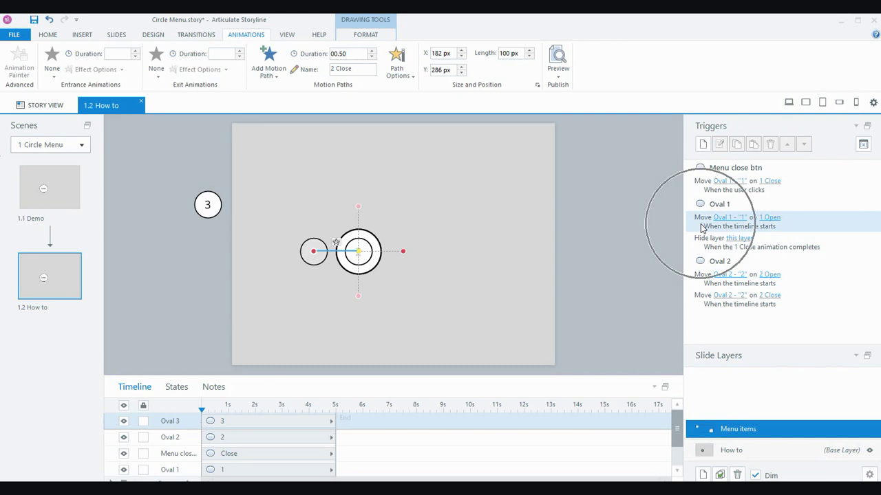
# Step: Make the 2 Open trigger start with the Menu items layer's timeline
pyautogui.doubleClick(697, 279)
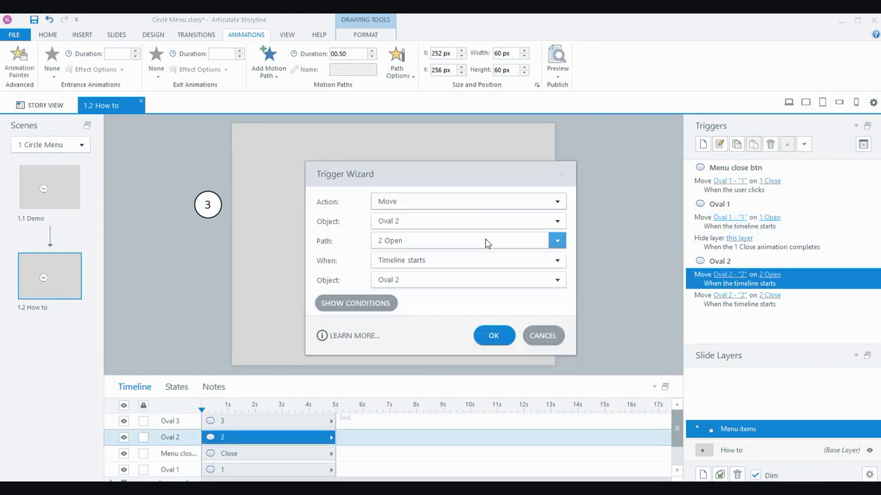
pyautogui.click(436, 279)
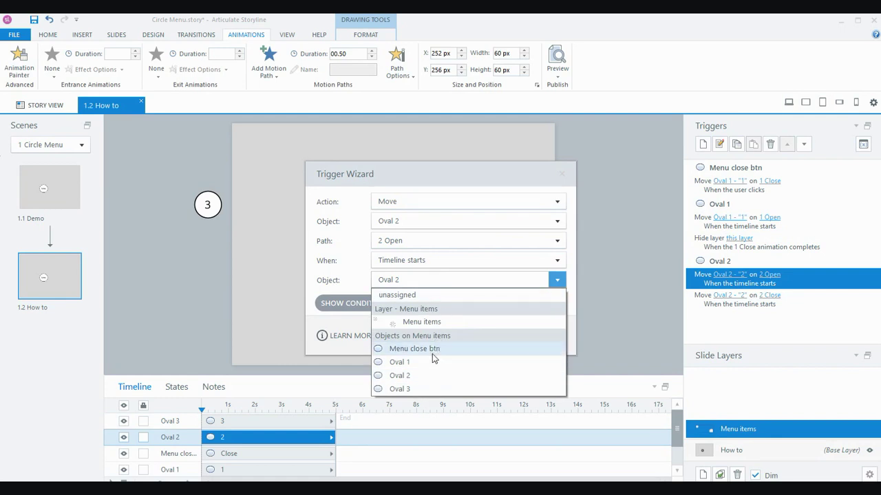
pyautogui.click(436, 322)
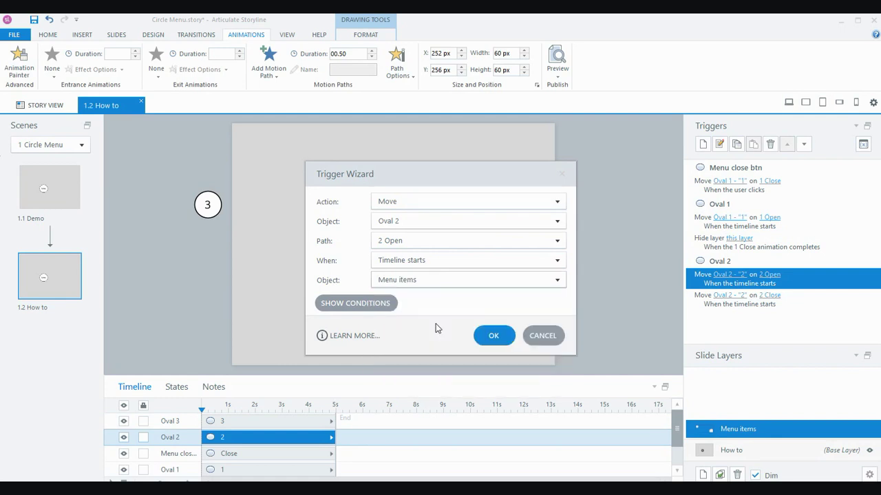
pyautogui.click(494, 335)
# Step: Make the 1 Open trigger start with Menu items and move it above 2 Open
pyautogui.doubleClick(696, 259)
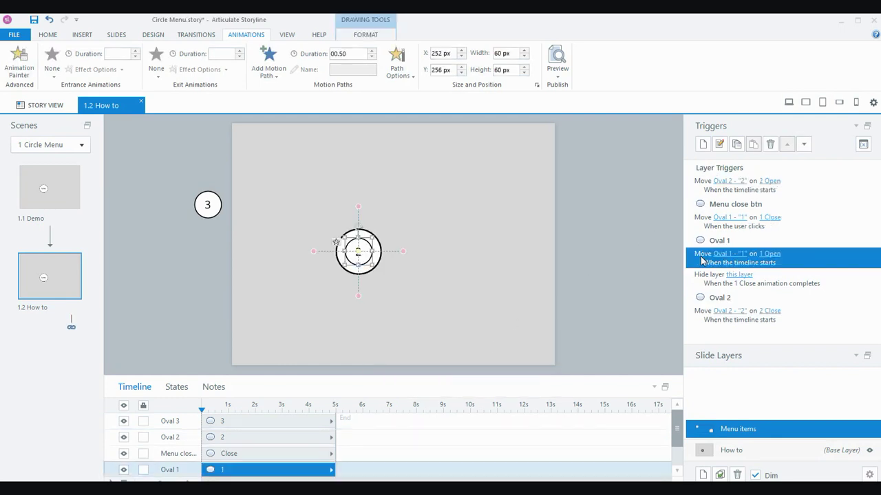
pyautogui.click(424, 279)
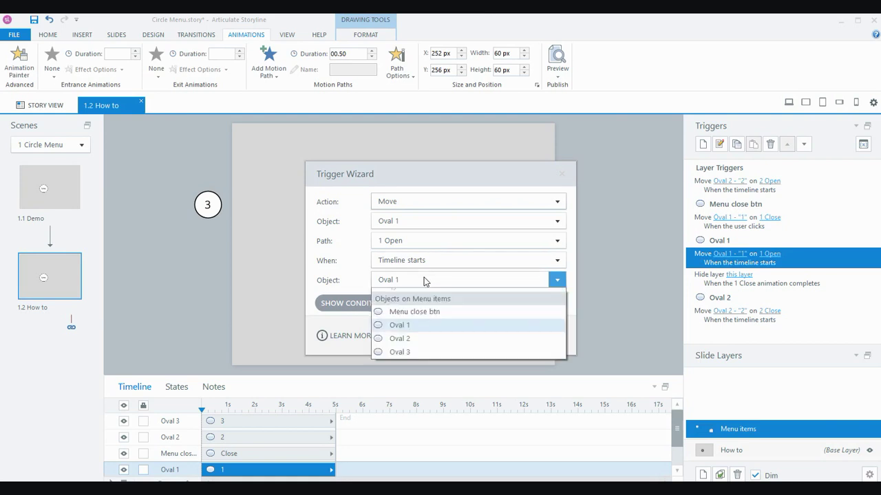
pyautogui.click(436, 322)
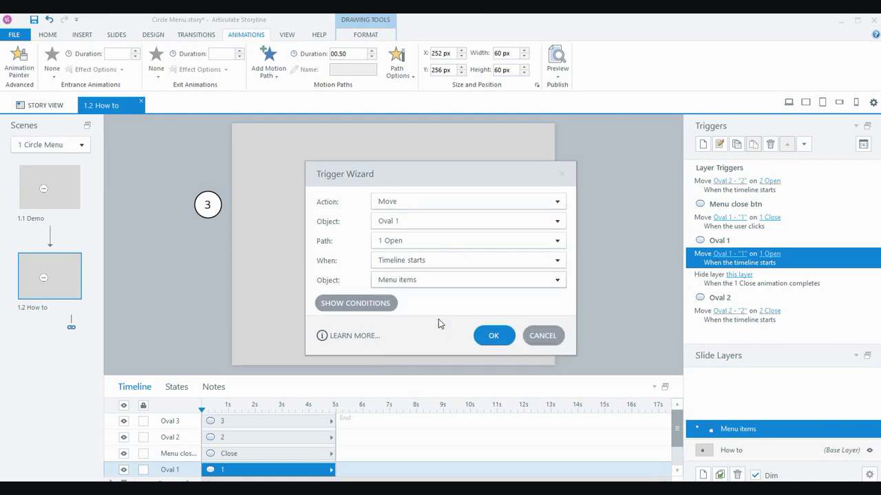
pyautogui.click(493, 336)
pyautogui.click(786, 144)
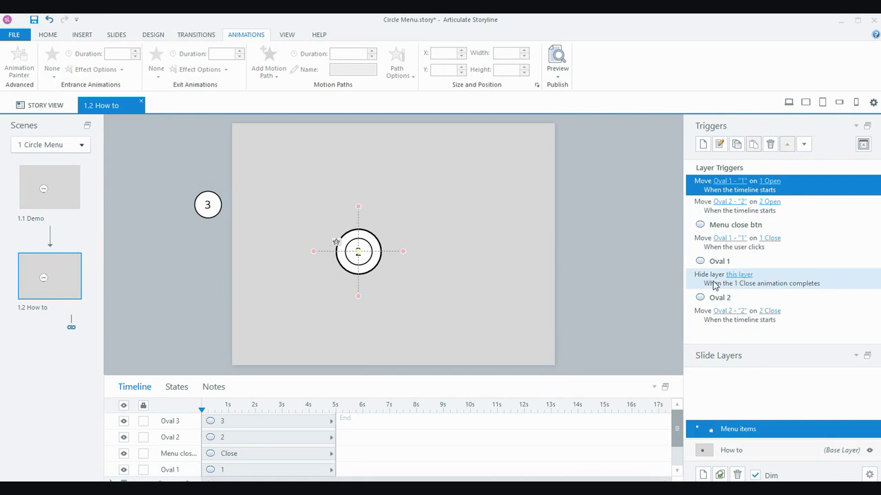
# Step: Set the 2 Close trigger to fire when the user clicks Menu close btn
pyautogui.press('ctrl')
pyautogui.press('ctrl')
pyautogui.doubleClick(705, 321)
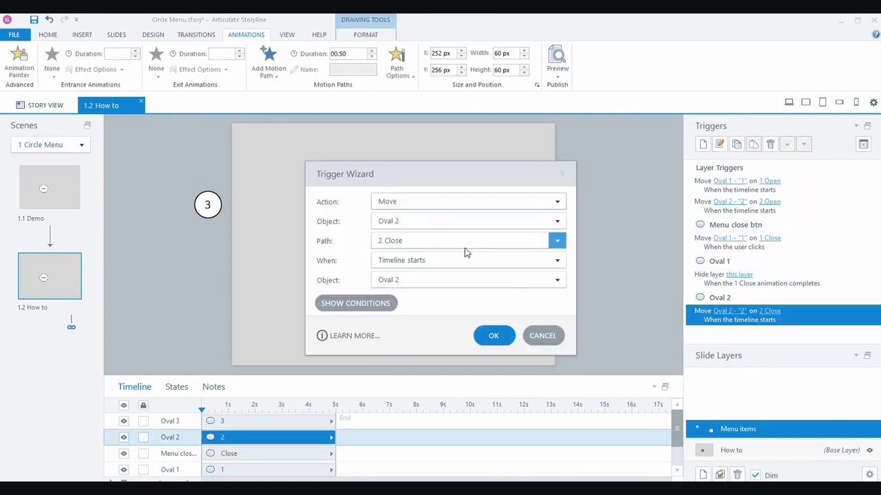
pyautogui.click(423, 266)
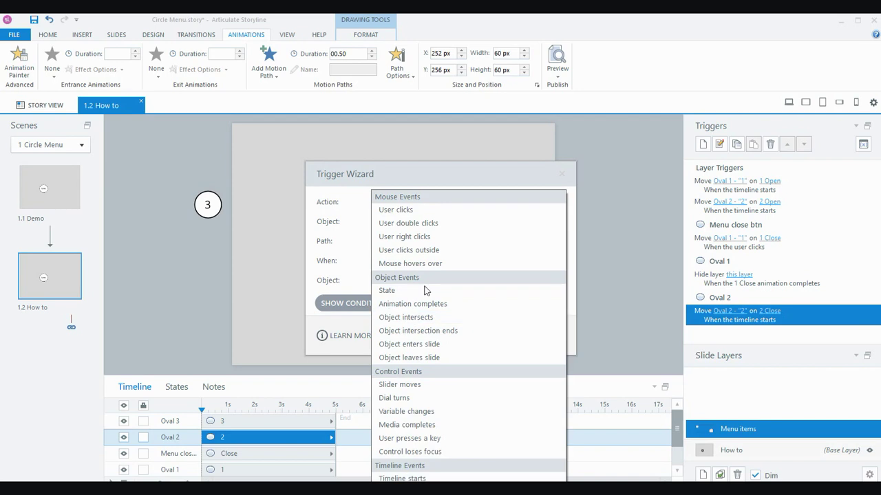
pyautogui.click(425, 218)
pyautogui.click(412, 279)
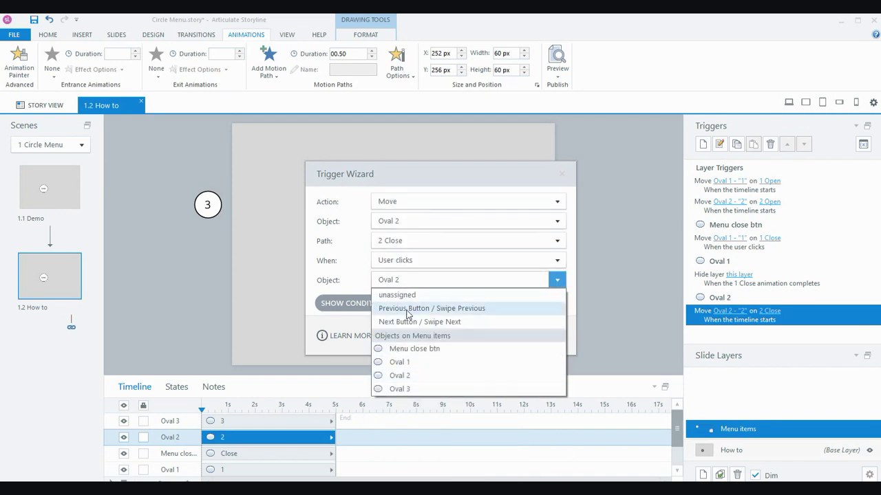
pyautogui.click(411, 349)
pyautogui.click(494, 335)
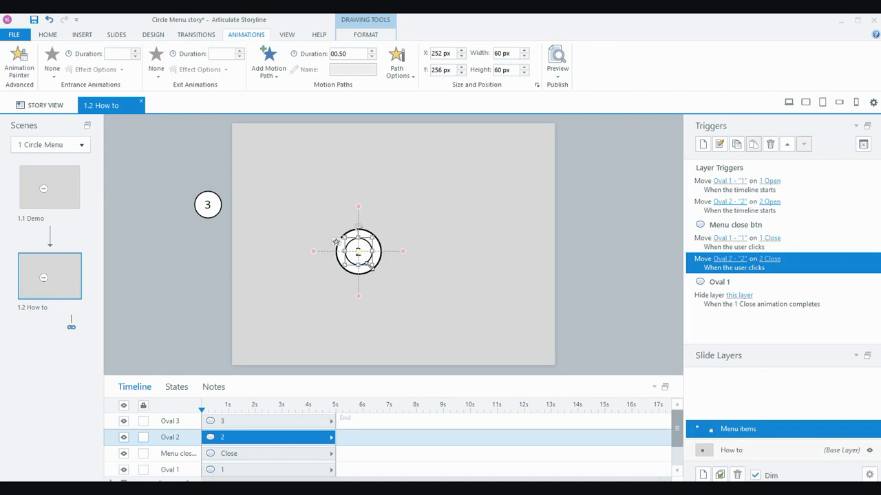
# Step: Stack Oval 3 onto the central circles
pyautogui.click(699, 303)
pyautogui.moveTo(220, 210); pyautogui.dragTo(371, 253)
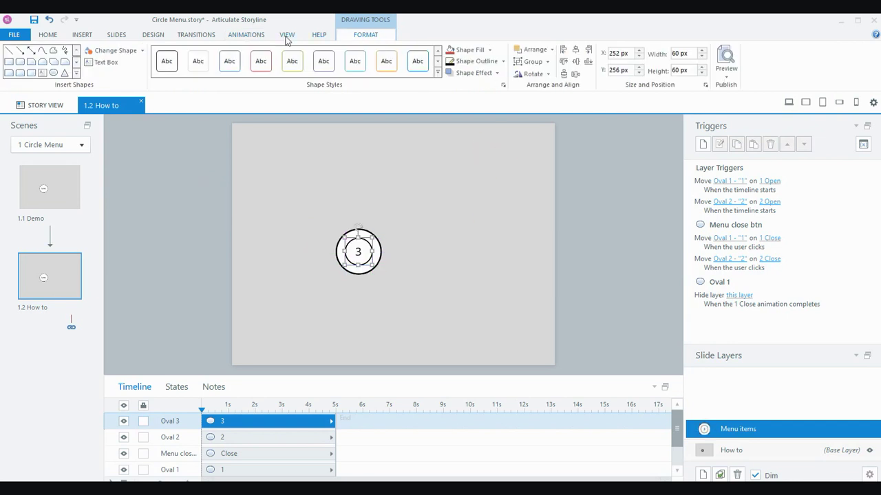
pyautogui.click(255, 38)
pyautogui.click(264, 71)
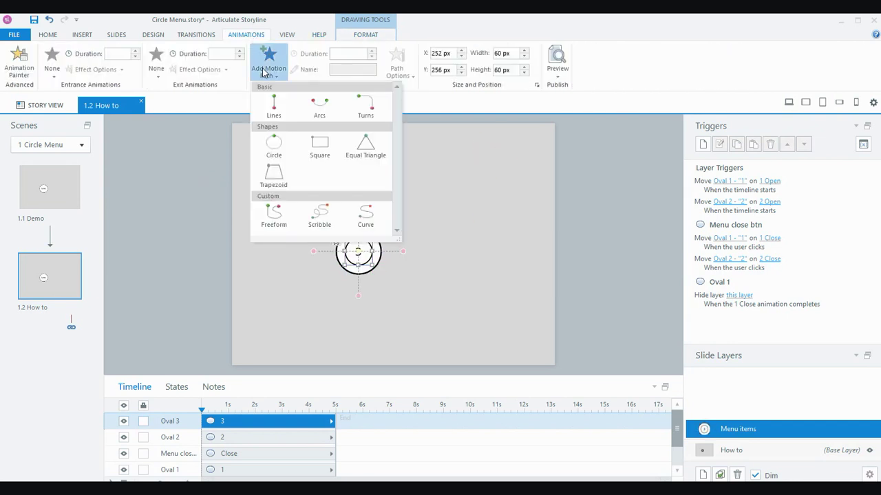
# Step: Give Oval 3 an upward line motion path, 100 px long, lasting 0.50 s
pyautogui.click(274, 104)
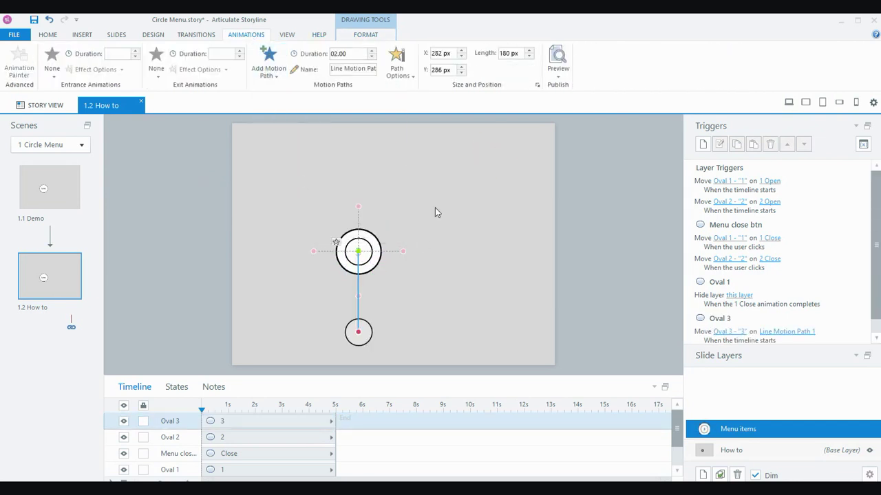
pyautogui.click(404, 76)
pyautogui.click(412, 177)
pyautogui.doubleClick(511, 53)
pyautogui.write('100')
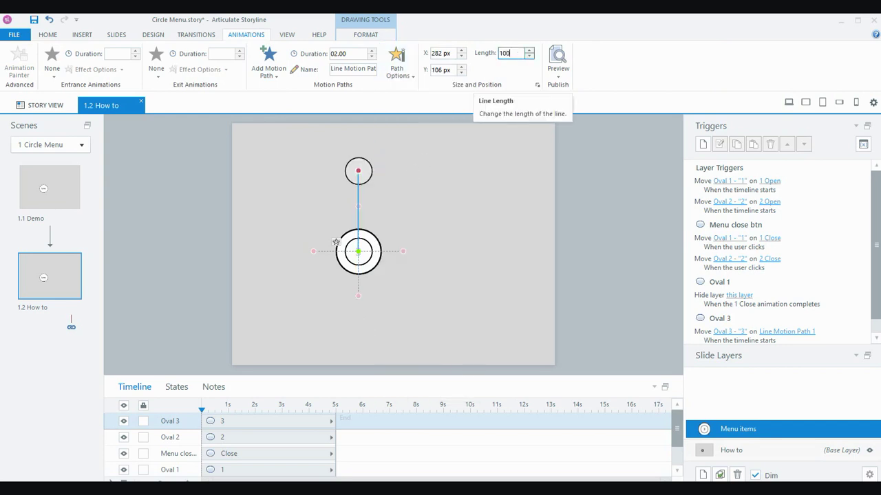
pyautogui.press('Return')
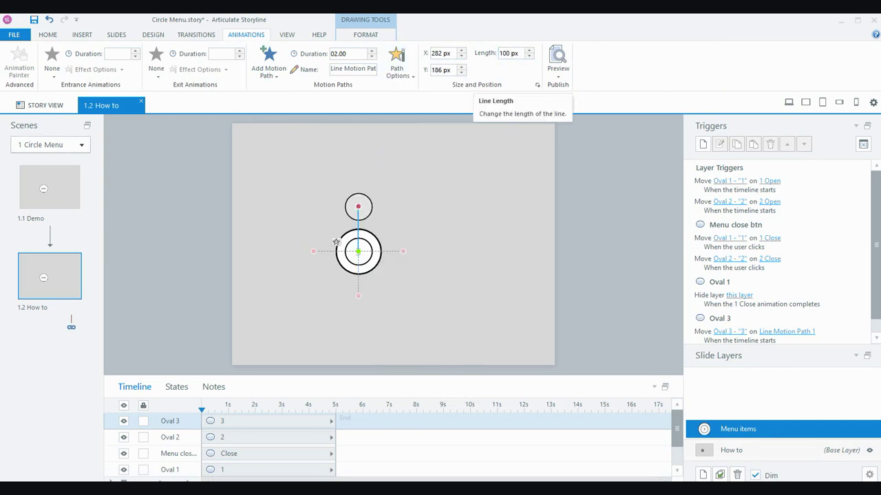
pyautogui.click(370, 59)
pyautogui.click(371, 60)
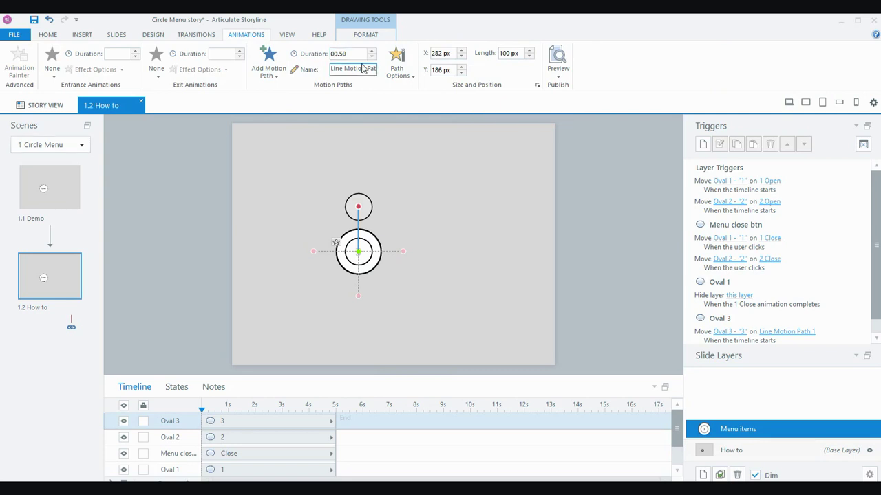
# Step: Rename Oval 3's path with the number 3 and set its easing direction
pyautogui.click(333, 70)
pyautogui.click(342, 70)
pyautogui.tripleClick(333, 70)
pyautogui.write('3 Open')
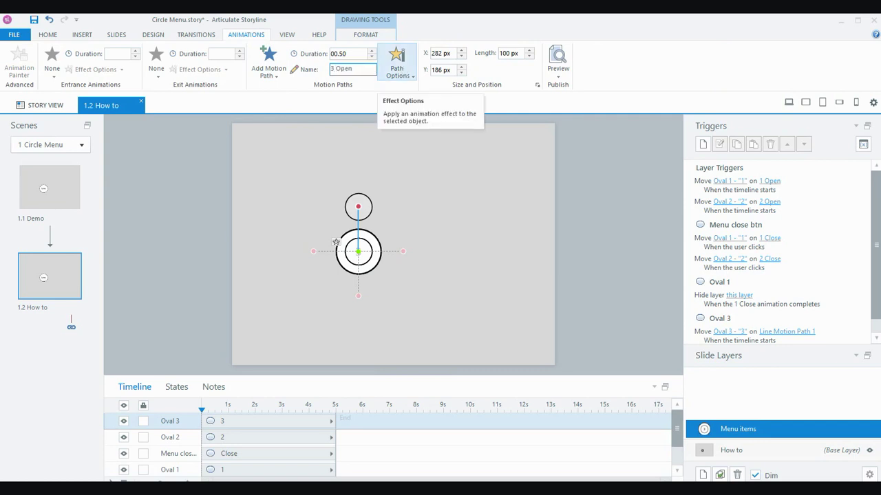
pyautogui.click(413, 75)
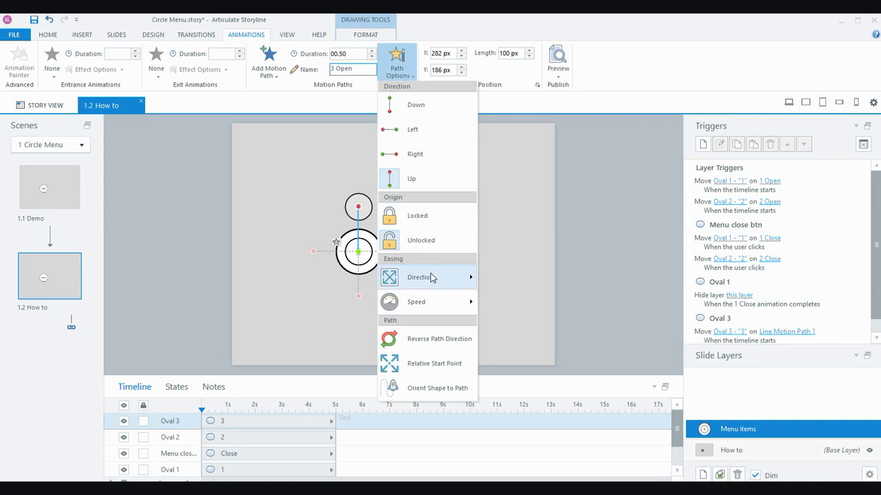
pyautogui.moveTo(431, 277)
pyautogui.click(519, 281)
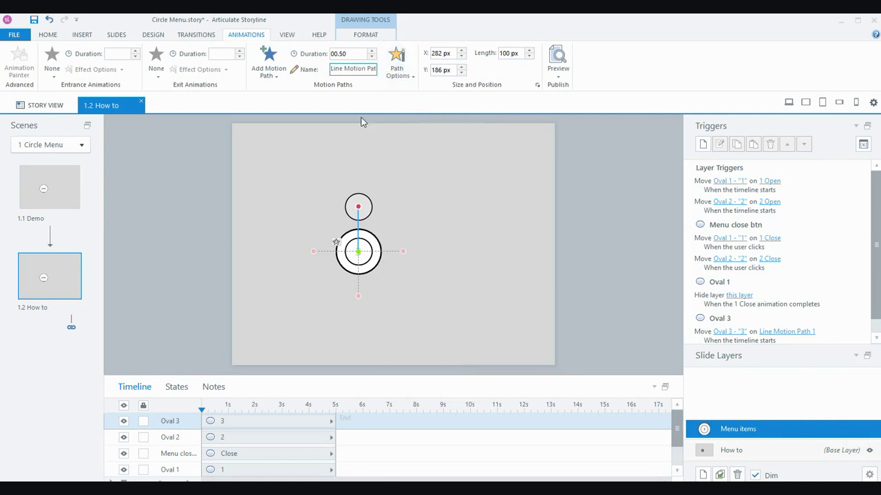
# Step: Add a second line motion path to Oval 3 with length 100 px
pyautogui.click(268, 61)
pyautogui.click(271, 111)
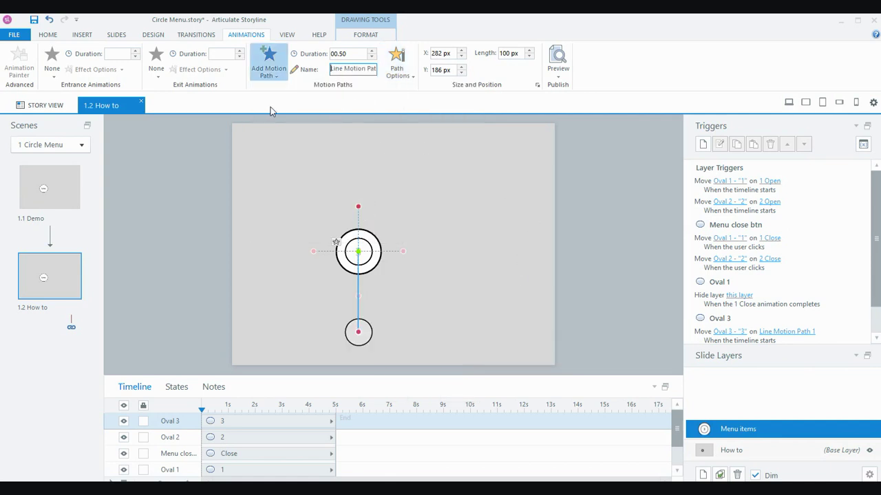
pyautogui.click(507, 54)
pyautogui.write('18')
pyautogui.doubleClick(507, 54)
pyautogui.write('1')
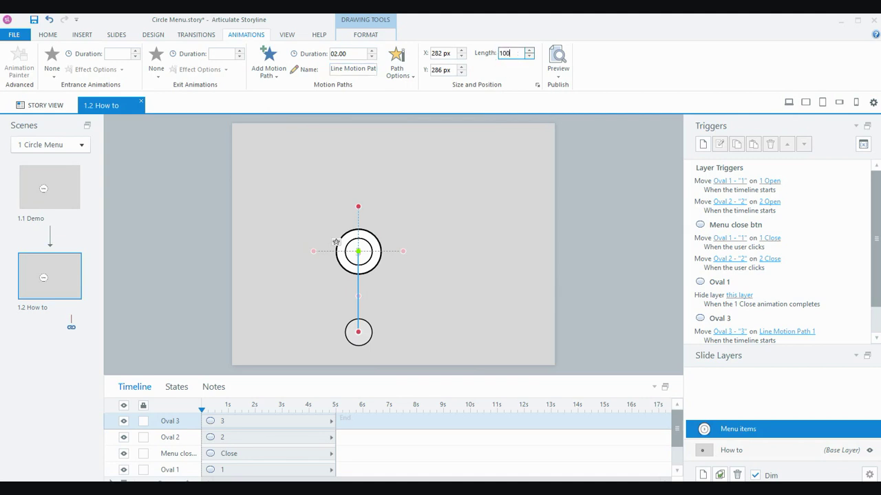
pyautogui.write('00')
pyautogui.press('Return')
# Step: Set easing None, Relative Start Point, 0.50 s duration, and name it 3 Close
pyautogui.click(414, 74)
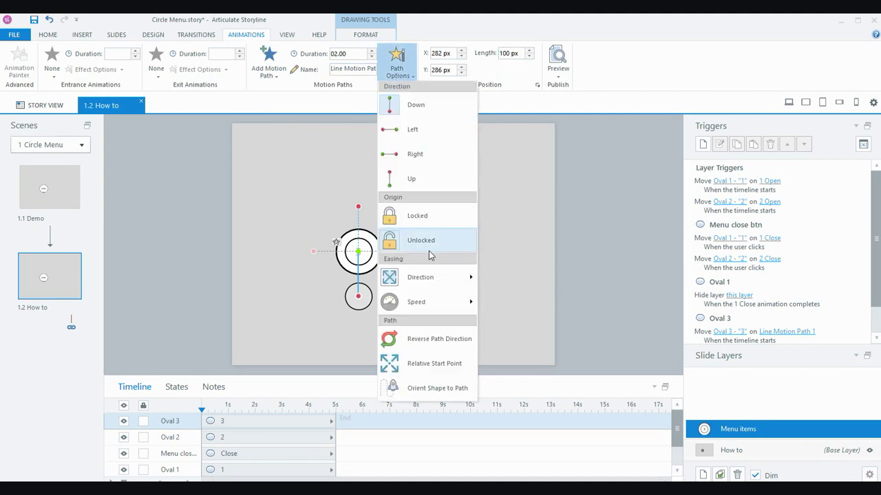
pyautogui.moveTo(420, 282)
pyautogui.click(512, 282)
pyautogui.click(397, 66)
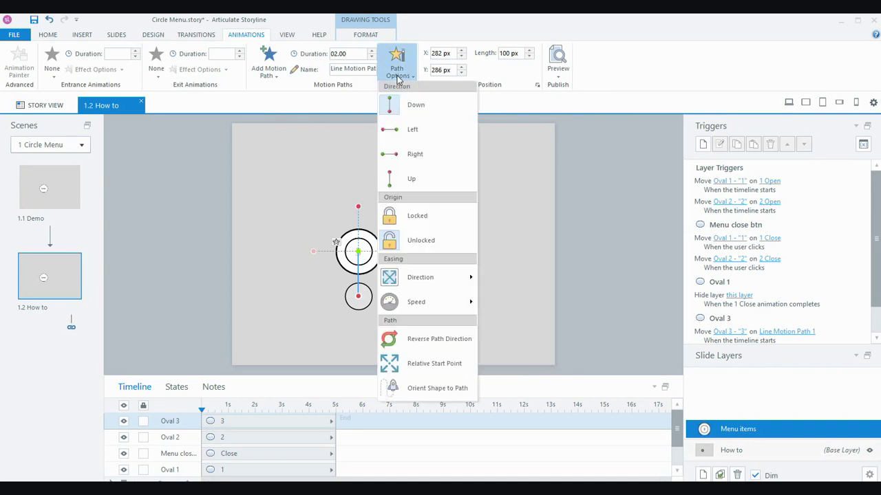
pyautogui.click(428, 366)
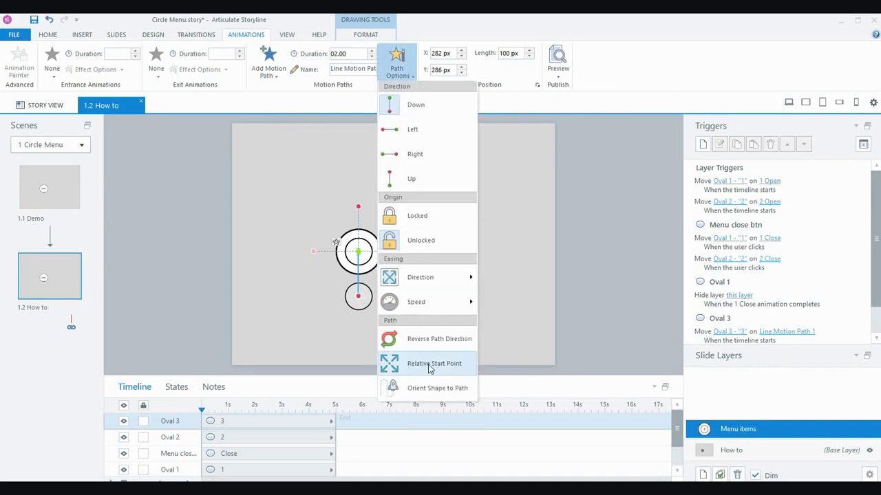
pyautogui.click(371, 58)
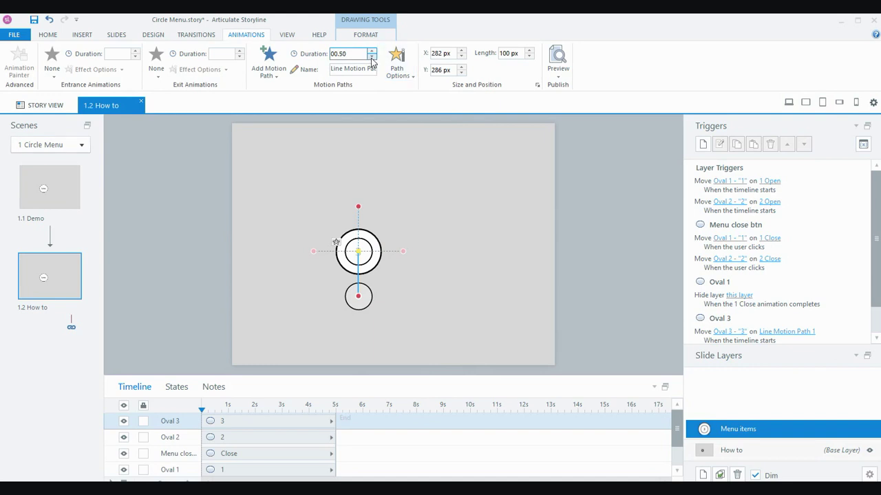
pyautogui.moveTo(333, 69); pyautogui.dragTo(389, 71)
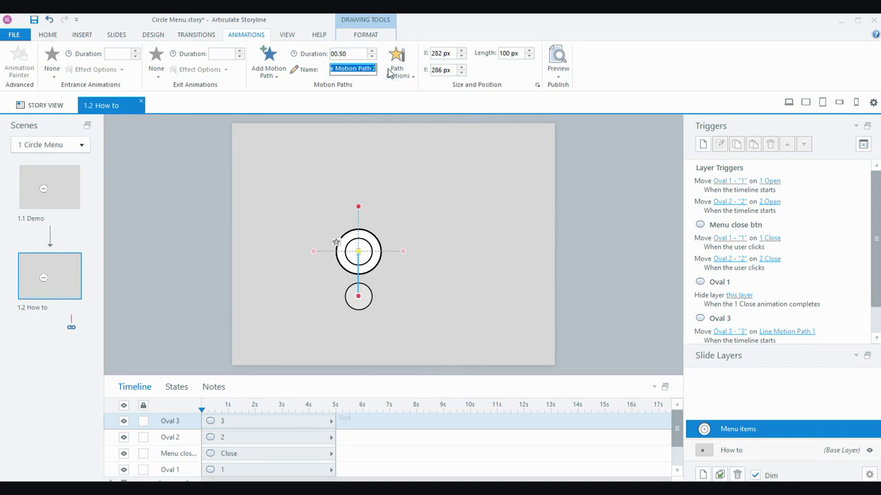
pyautogui.write('3 Close')
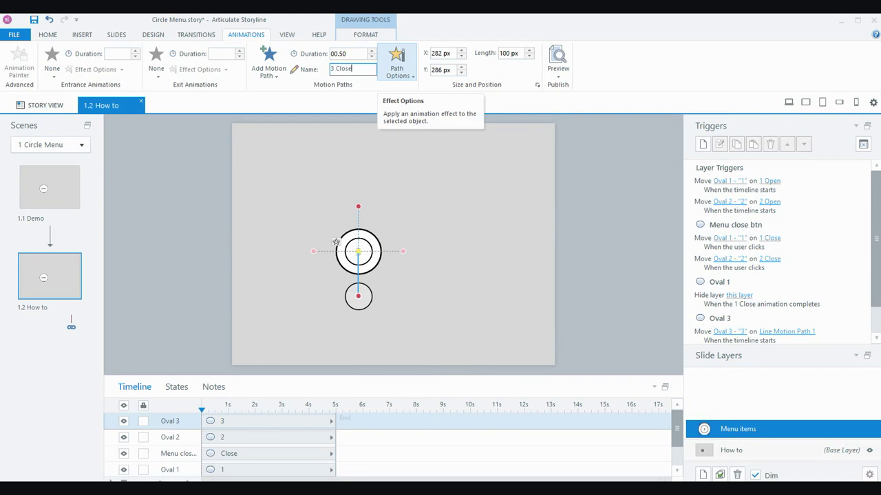
pyautogui.press('Return')
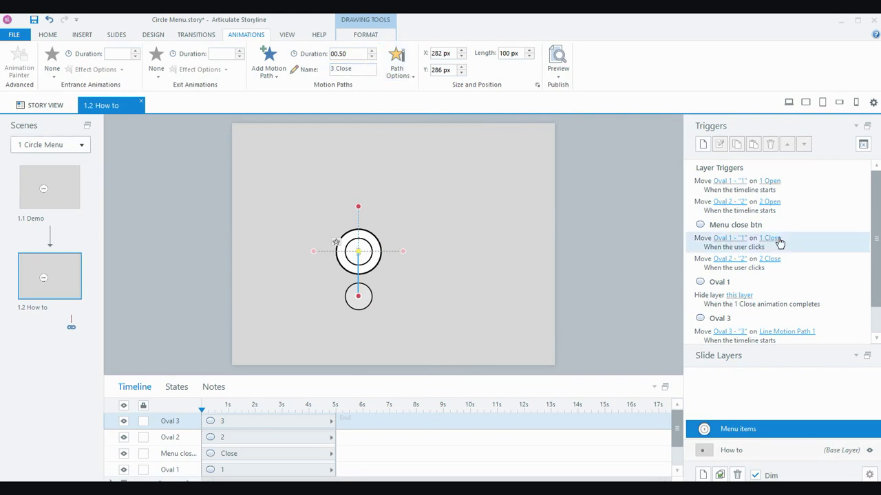
# Step: Make Oval 3's first motion trigger start with the Menu items layer
pyautogui.moveTo(875, 218); pyautogui.dragTo(875, 242)
pyautogui.click(704, 303)
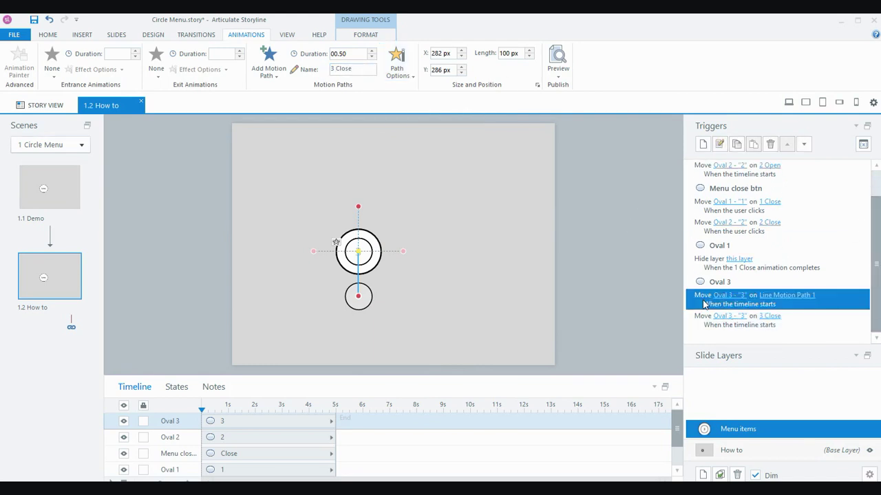
pyautogui.doubleClick(703, 303)
pyautogui.click(419, 280)
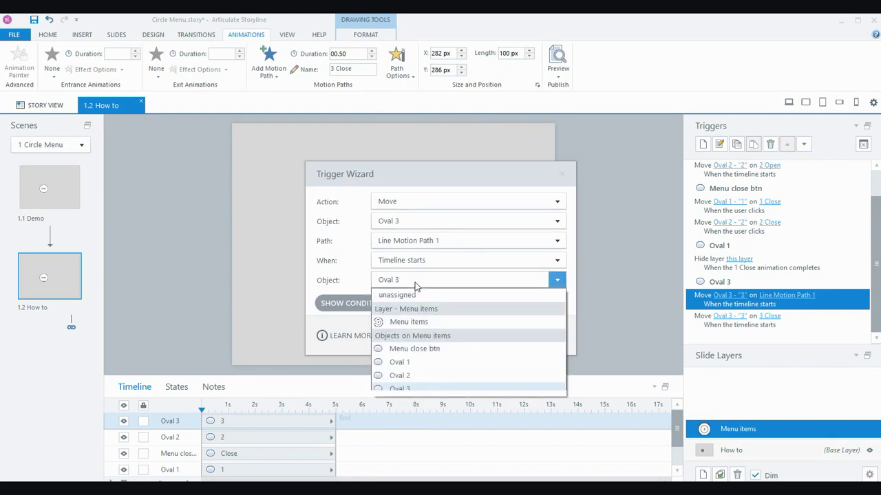
pyautogui.click(418, 323)
pyautogui.click(487, 335)
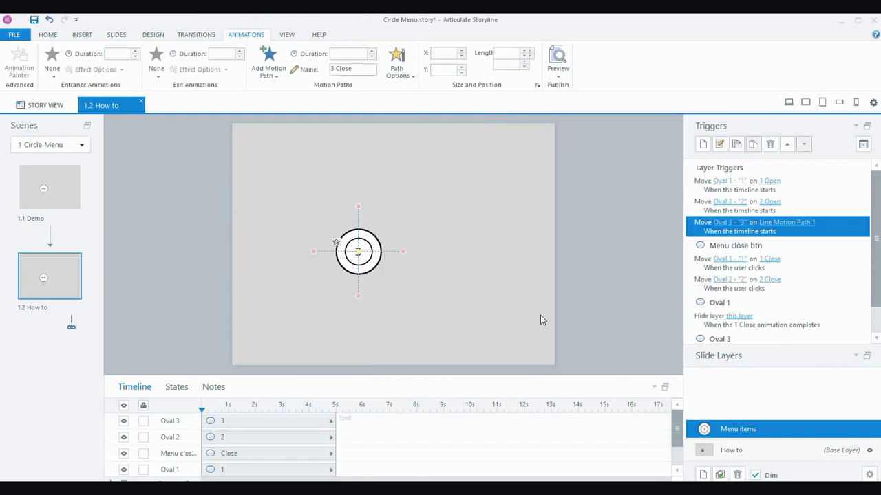
# Step: Set the 3 Close trigger to fire when the user clicks Menu close btn
pyautogui.scroll(-1, 791, 324)
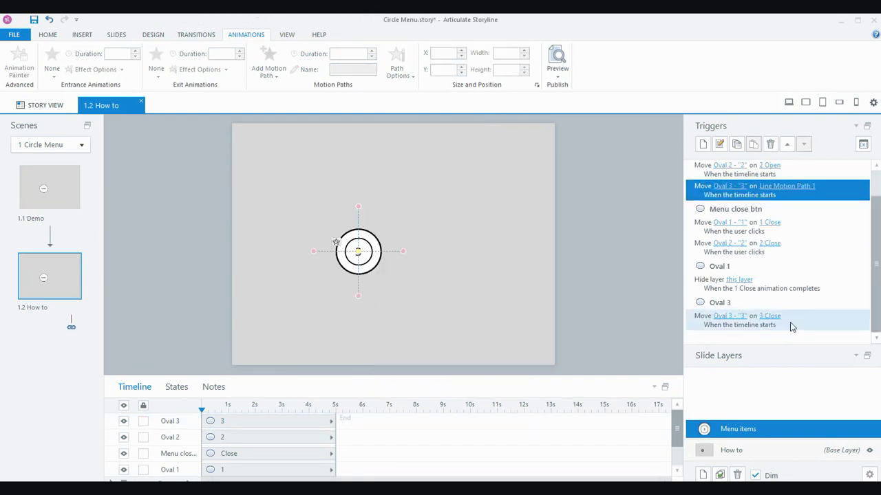
pyautogui.doubleClick(707, 323)
pyautogui.click(410, 261)
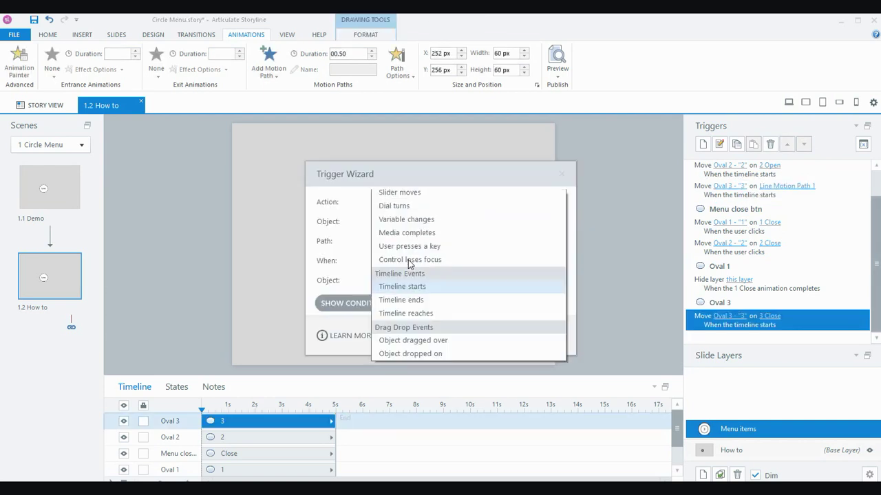
pyautogui.click(401, 210)
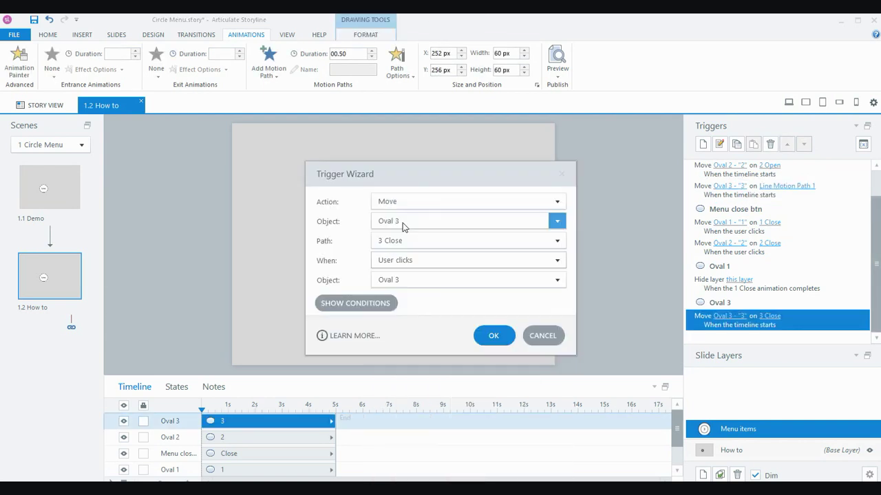
pyautogui.click(405, 279)
pyautogui.click(407, 279)
pyautogui.click(408, 279)
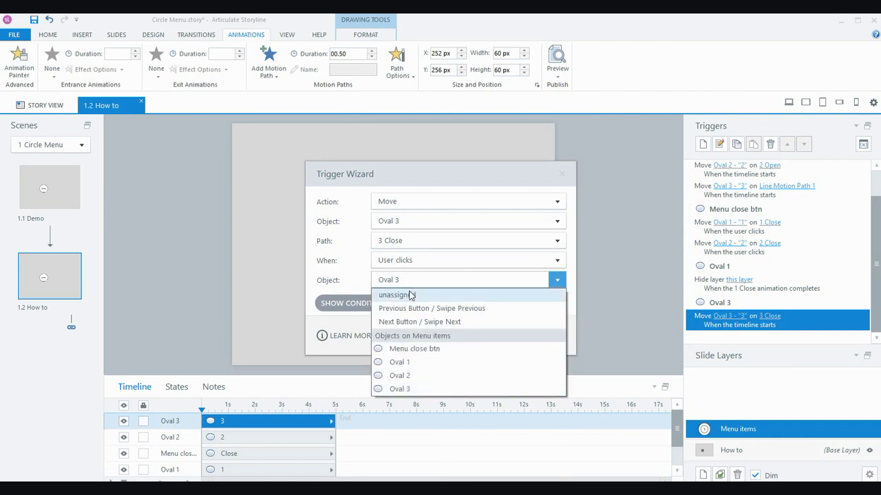
pyautogui.click(407, 349)
pyautogui.click(496, 333)
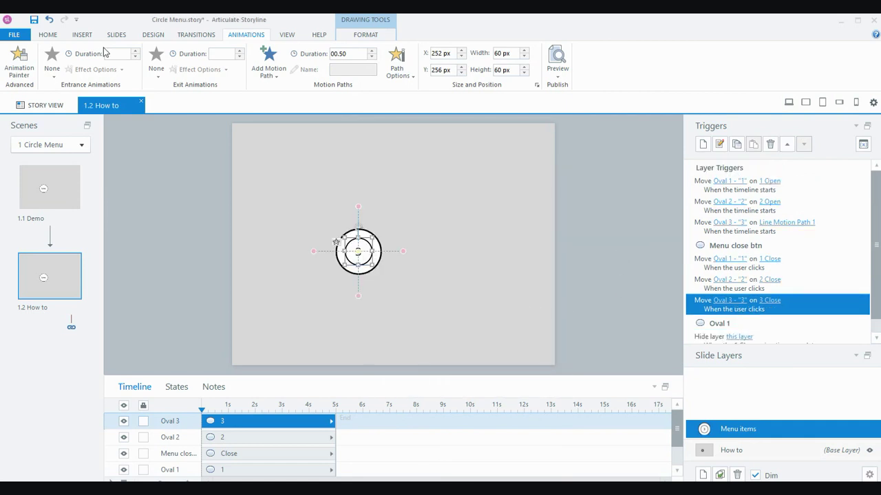
pyautogui.click(788, 102)
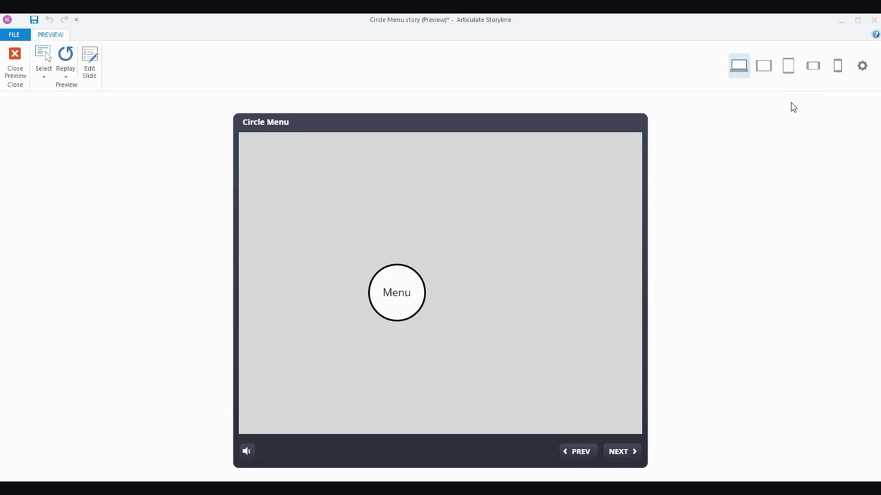
pyautogui.click(404, 299)
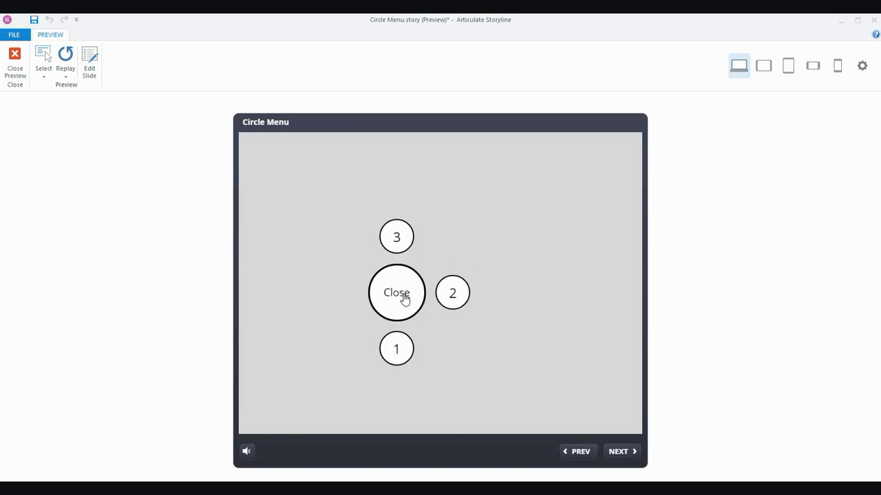
pyautogui.click(406, 298)
pyautogui.click(406, 298)
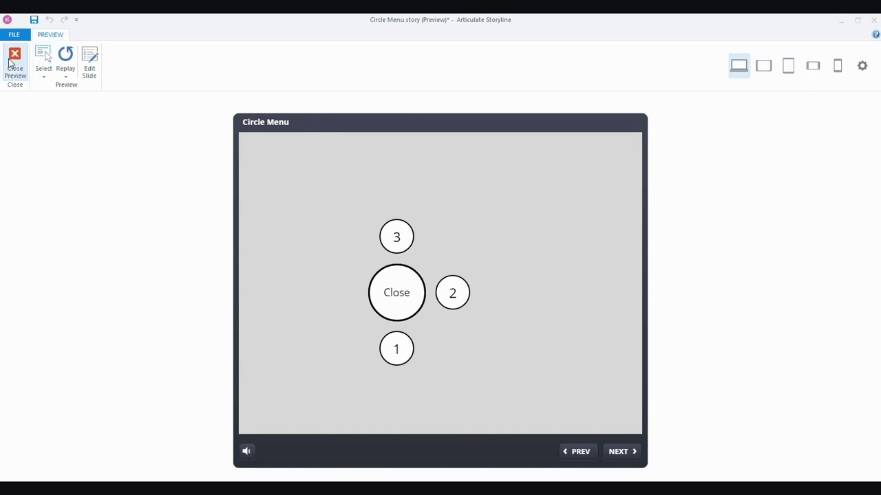
pyautogui.click(15, 61)
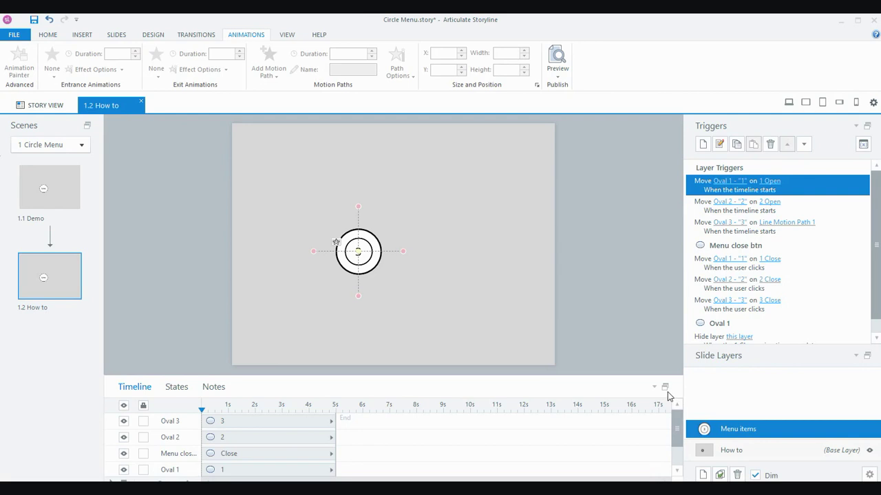
# Step: Move the Menu close row above the Oval rows in the Timeline, then preview
pyautogui.moveTo(676, 419); pyautogui.dragTo(678, 426)
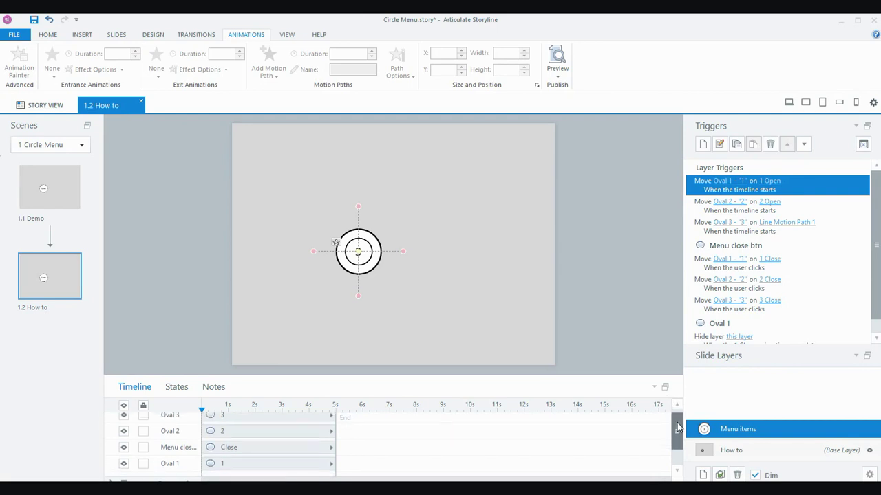
pyautogui.click(244, 429)
pyautogui.click(244, 417)
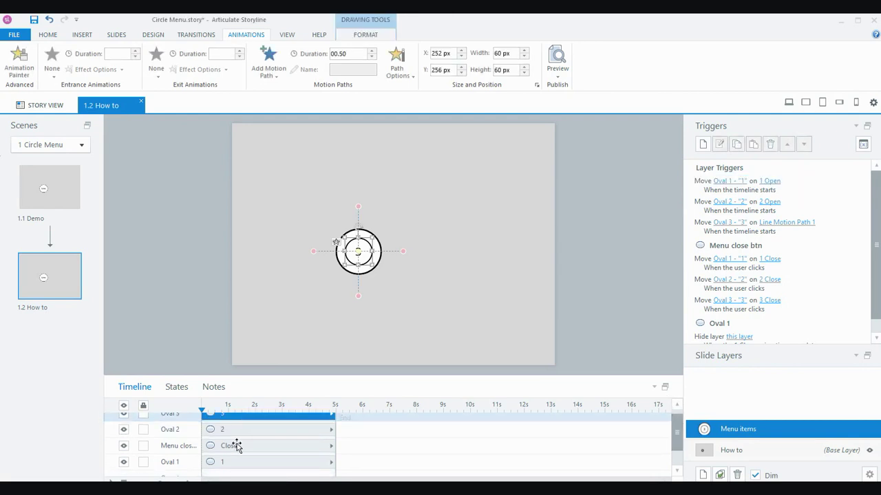
pyautogui.moveTo(232, 429); pyautogui.dragTo(231, 440)
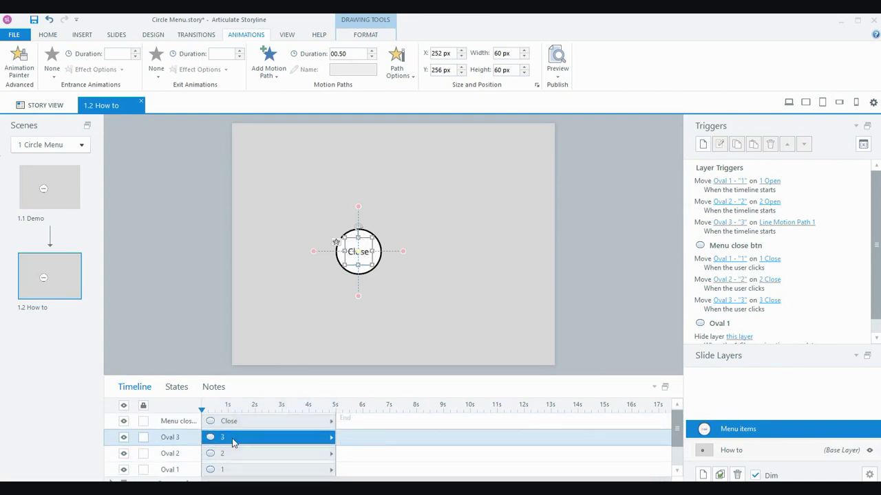
pyautogui.click(231, 421)
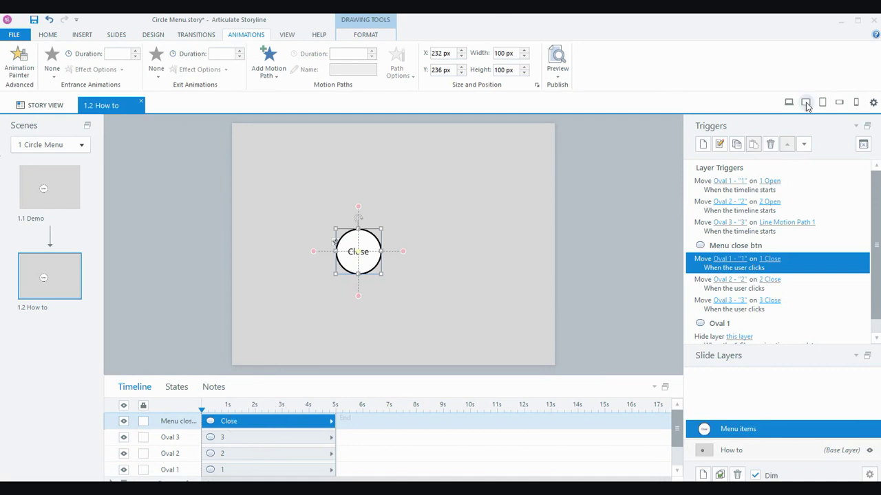
pyautogui.click(789, 102)
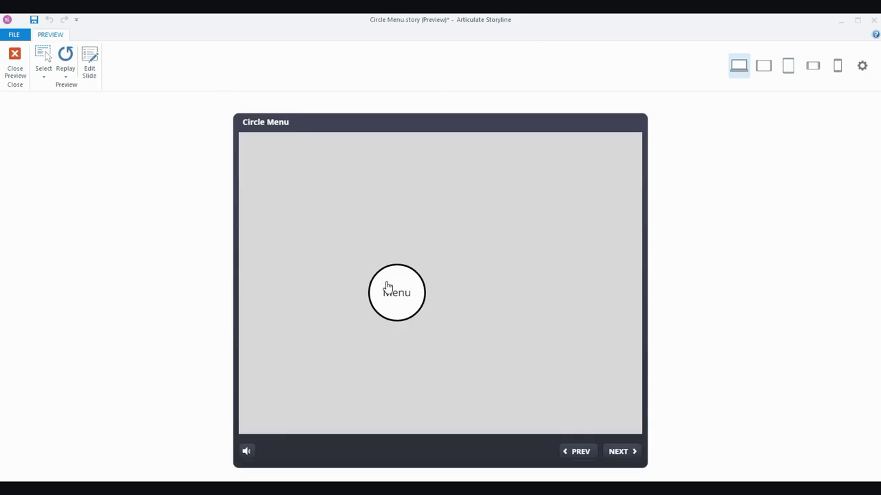
# Step: Open and close the circle menu repeatedly to verify circles 1-3 extend and retract
pyautogui.click(387, 287)
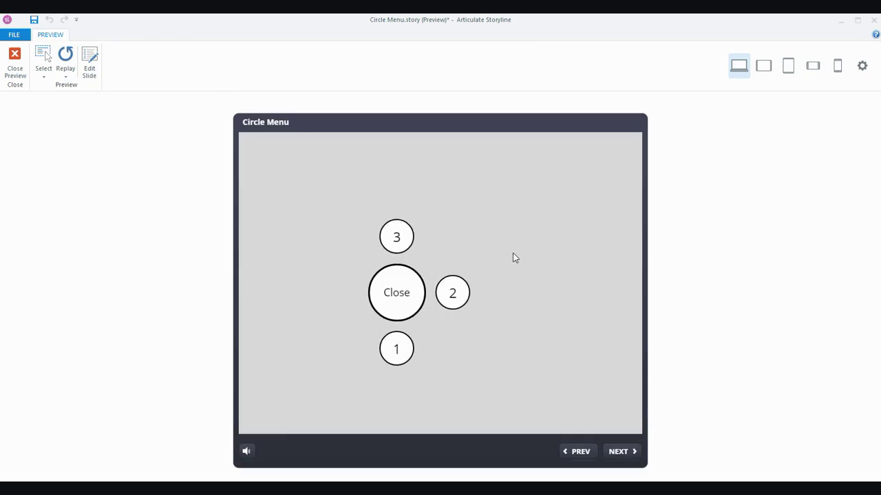
pyautogui.click(405, 294)
pyautogui.click(407, 295)
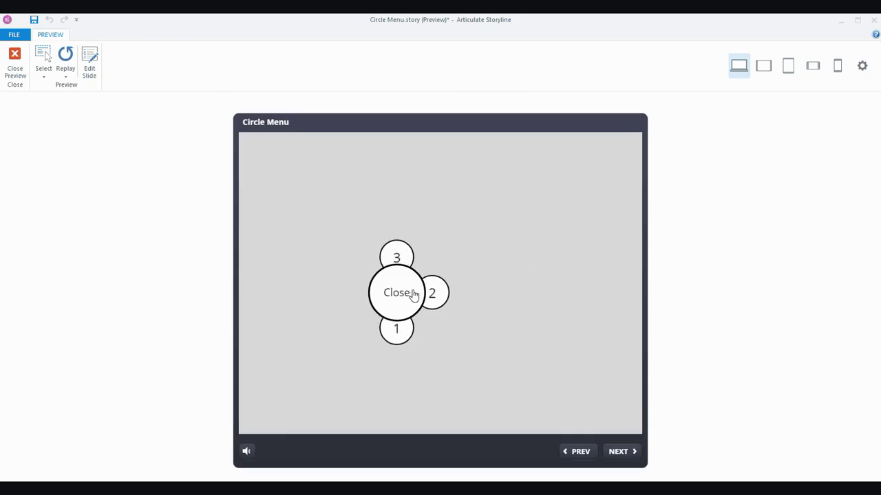
pyautogui.click(413, 294)
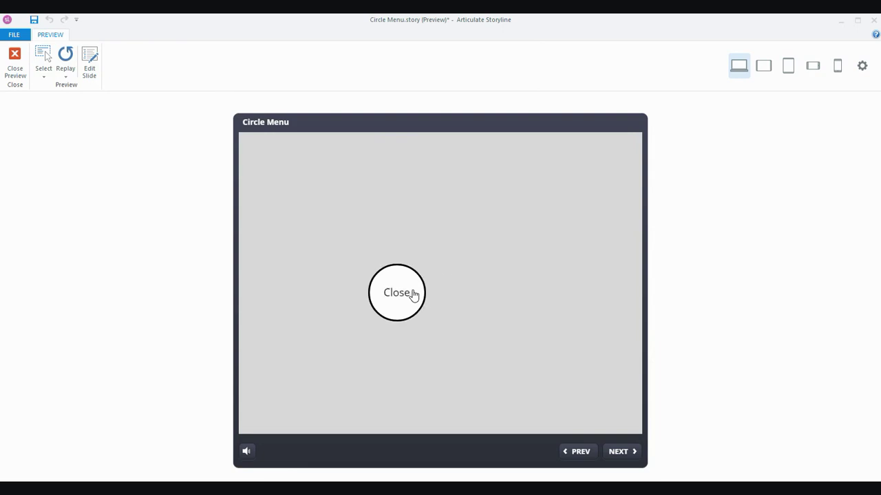
pyautogui.click(413, 294)
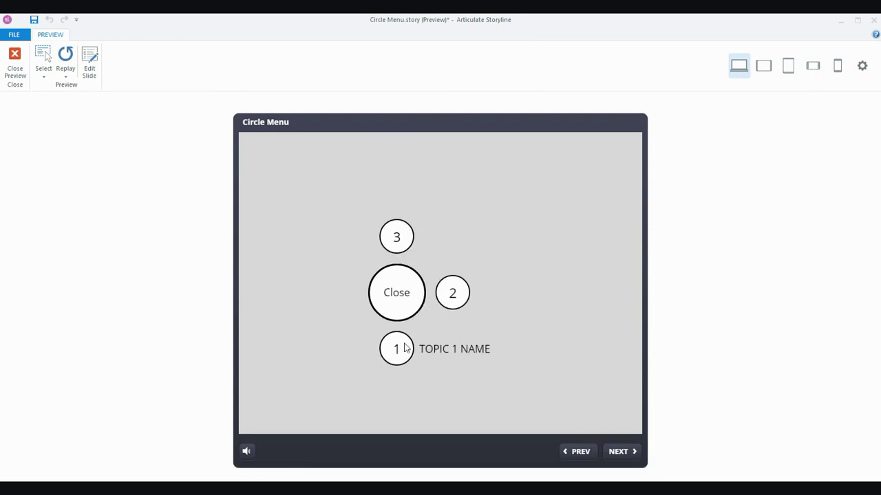